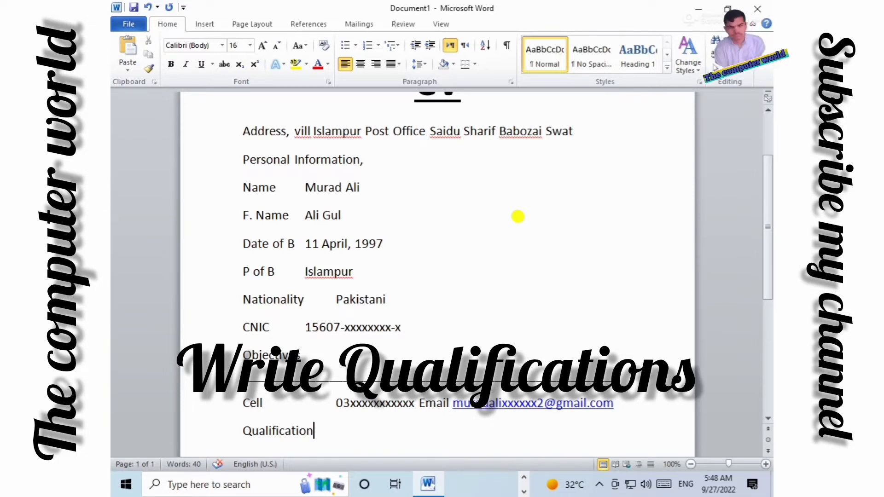
Insert a table with four columns and five rows on a new line below the Qualification heading
key(Return)
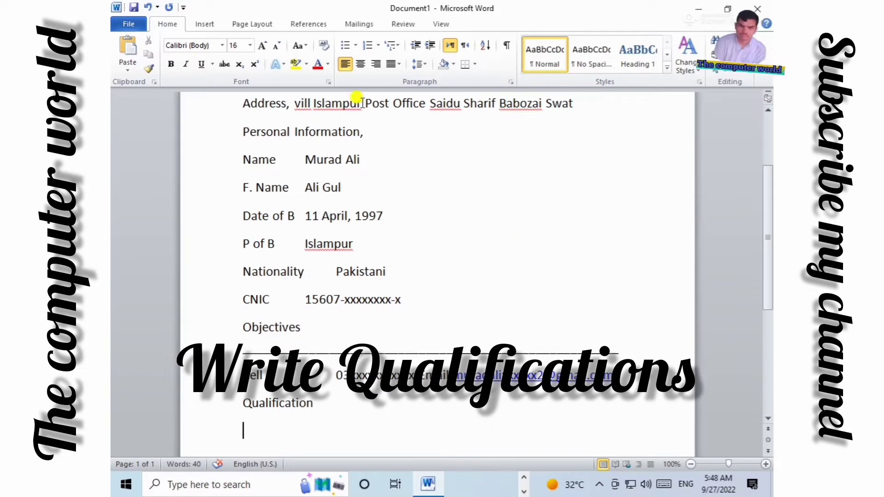
click(207, 23)
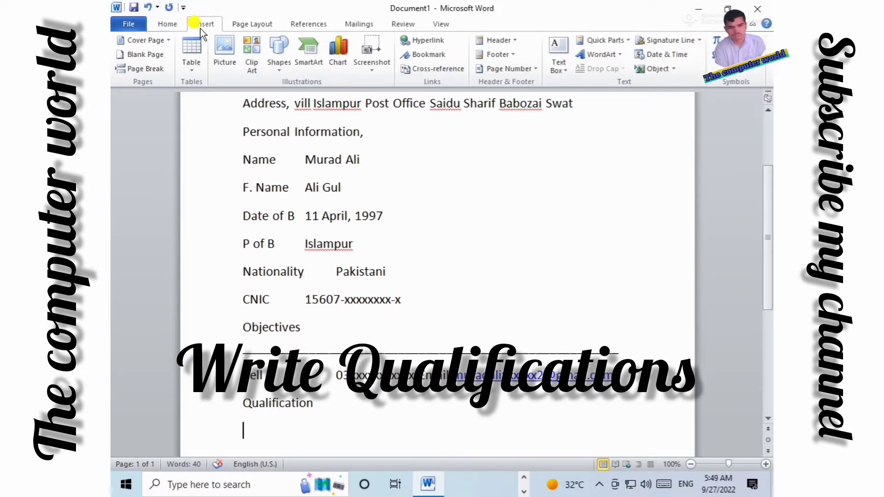
click(190, 67)
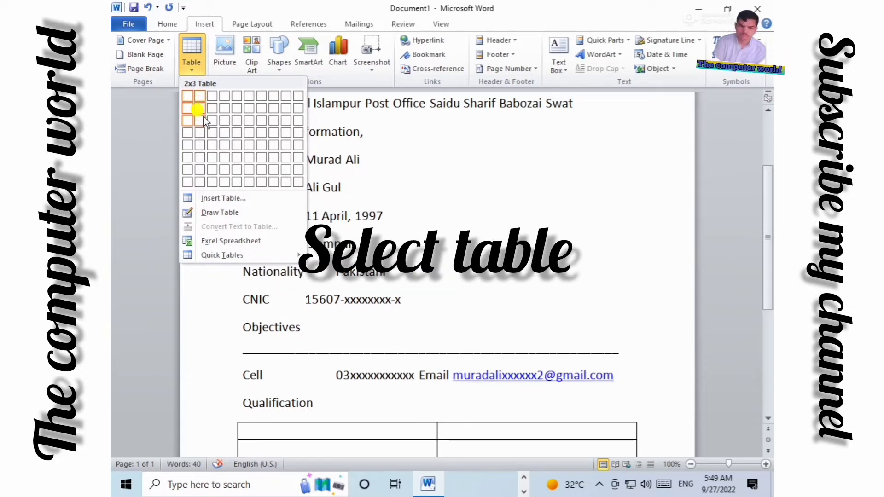
click(220, 142)
scroll(441, 286, down, 2)
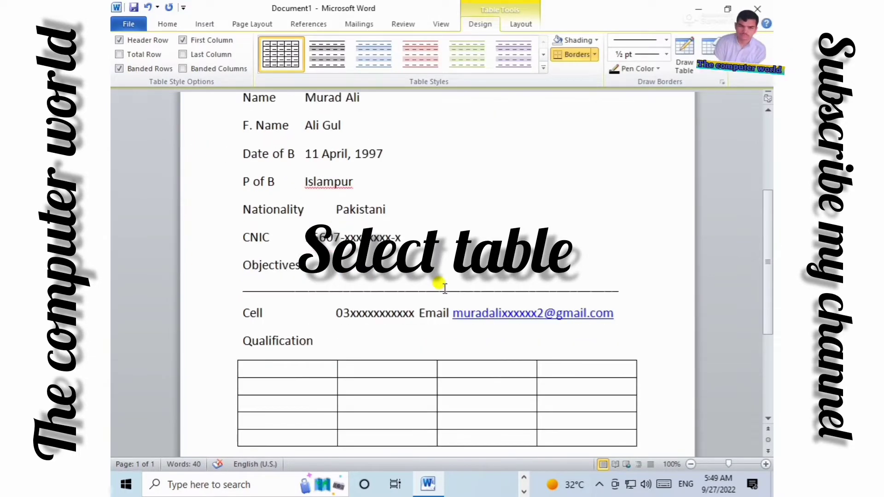
scroll(444, 288, down, 1)
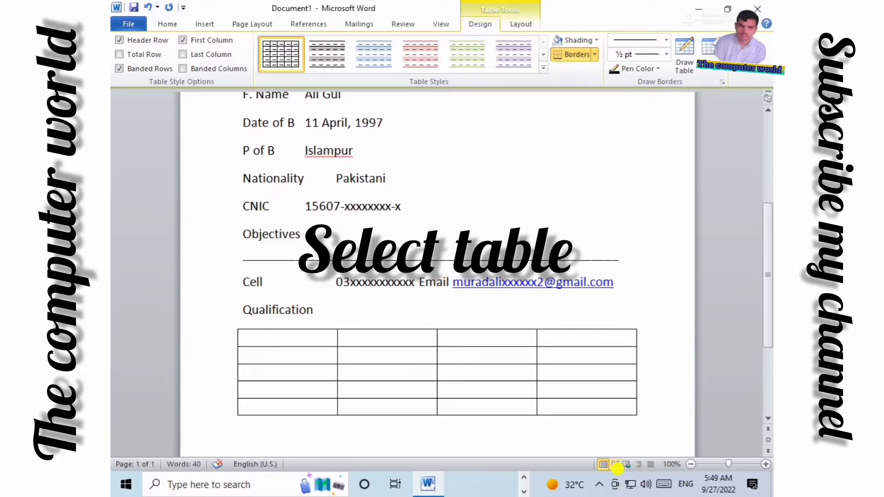
Enter Certificate as the first column heading of the qualification table
text(Certuf)
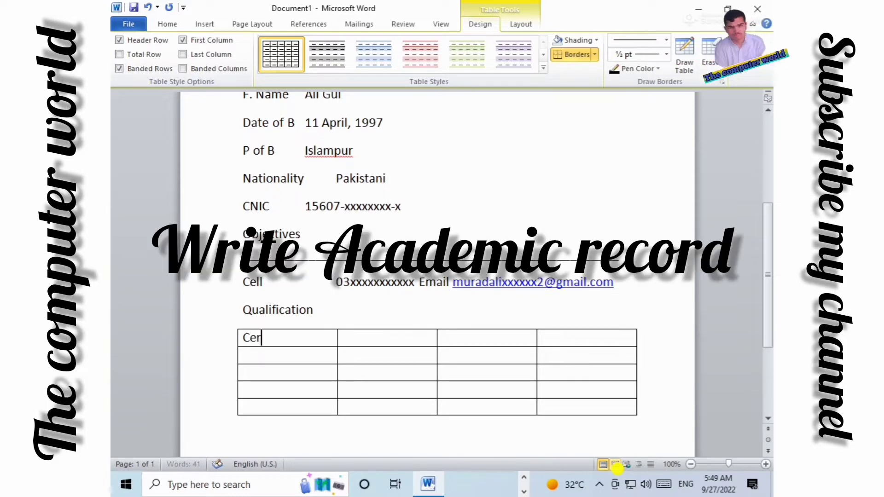
key(BackSpace)
key(BackSpace)
text(u)
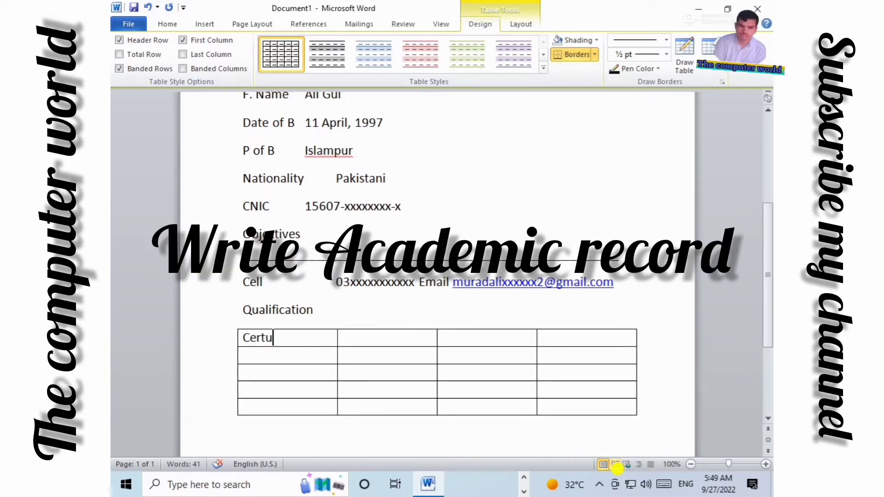
text(ic)
key(BackSpace)
key(BackSpace)
key(BackSpace)
text(ificate)
key(Tab)
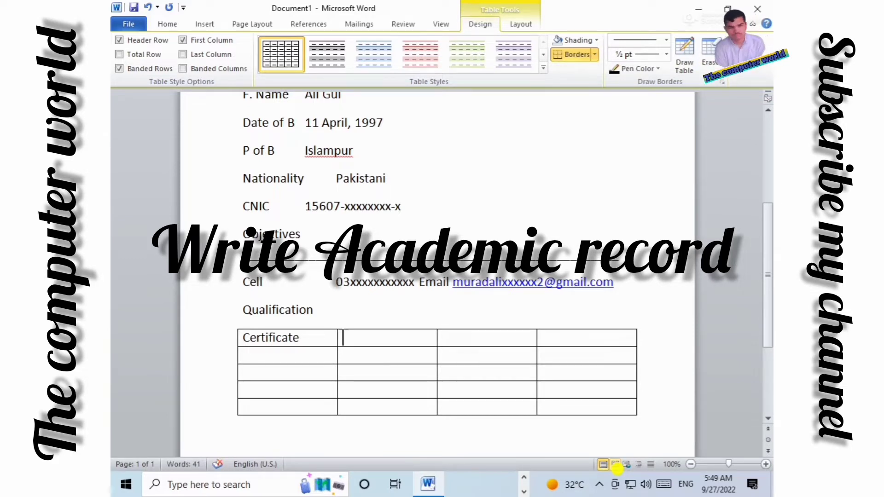
Enter Board and Year as the second and third column headings of the qualification table
text(Board)
key(Tab)
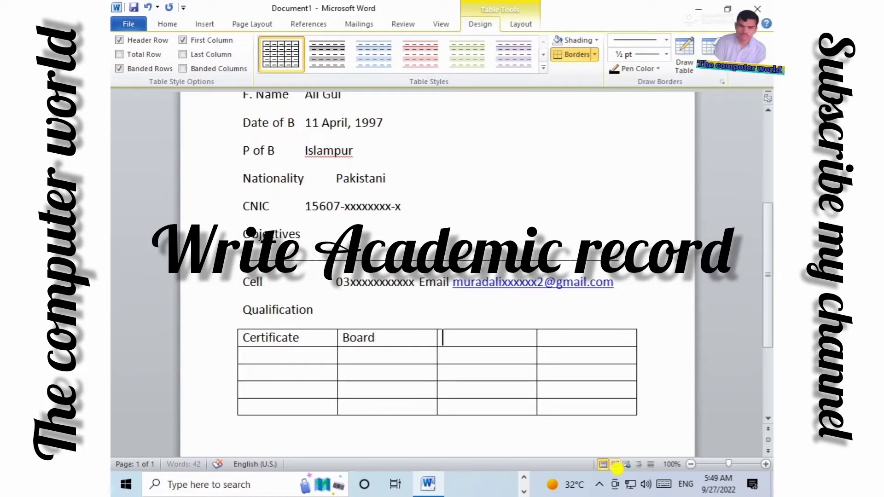
text(yEAR)
key(BackSpace)
key(BackSpace)
key(BackSpace)
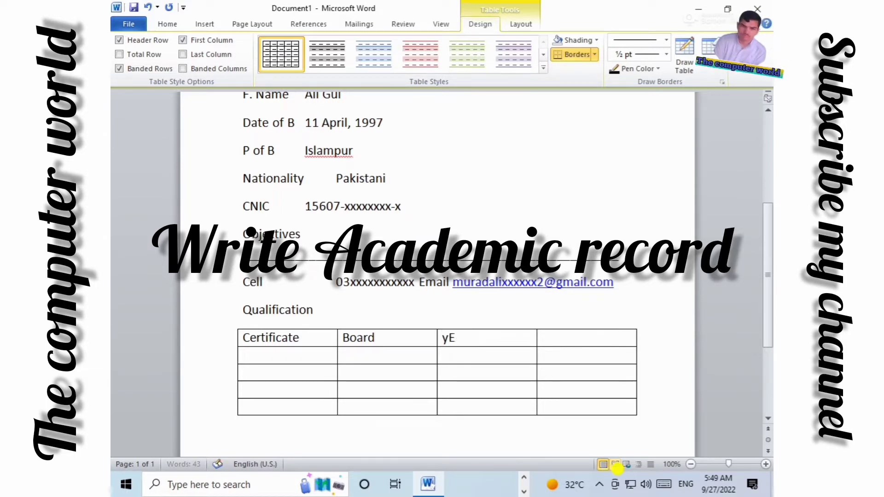
key(BackSpace)
text(Year)
key(Tab)
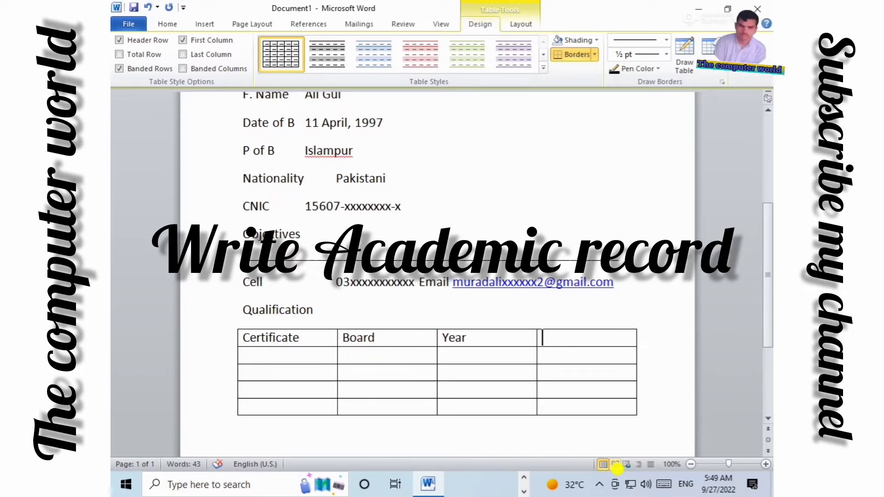
Enter Place as the fourth column heading of the qualification table
text(pLAC)
key(BackSpace)
key(BackSpace)
key(BackSpace)
key(BackSpace)
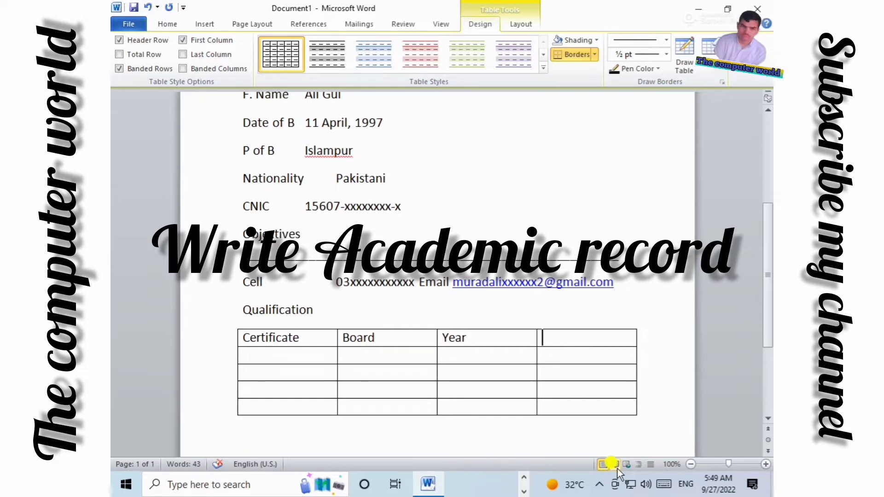
text(PLA)
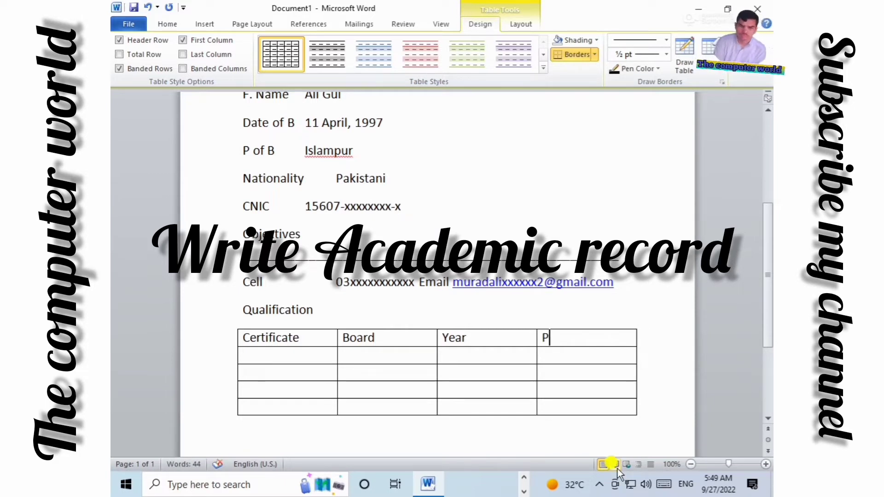
key(BackSpace)
key(BackSpace)
key(BackSpace)
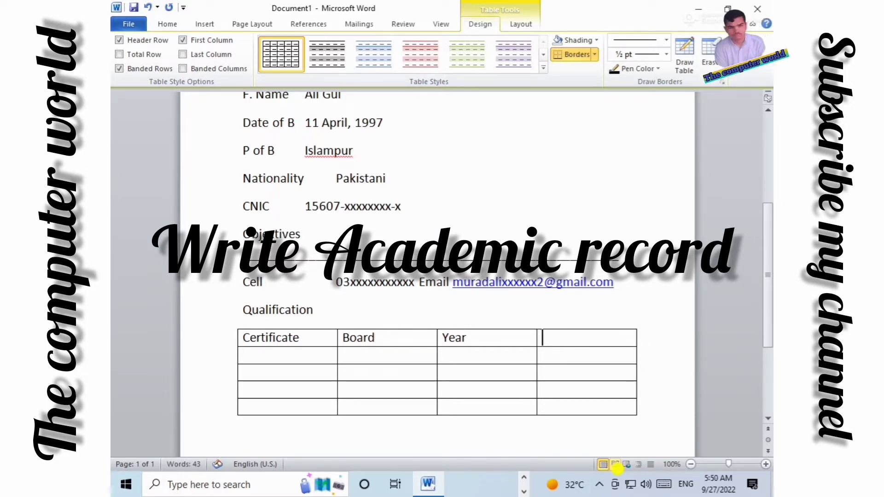
text(Place)
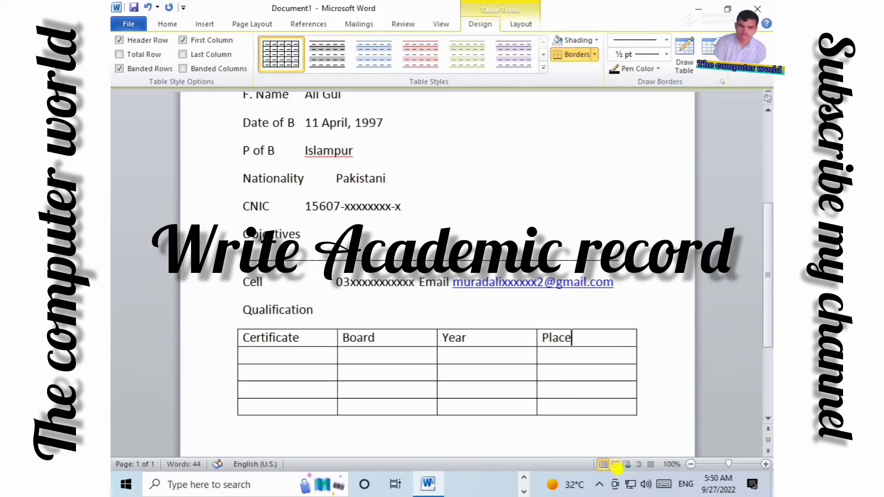
key(Return)
key(BackSpace)
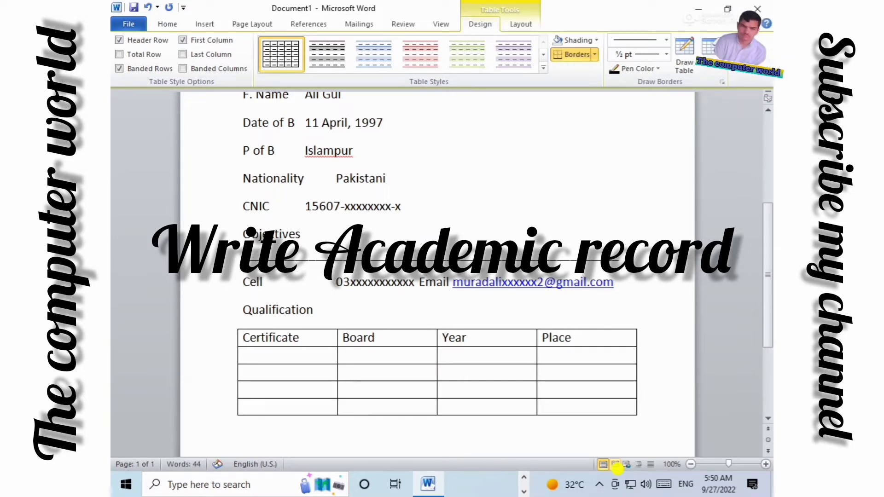
In the first row below the headings, enter SSC as the certificate and BISE Swat as the board
key(Down)
key(Left)
key(Left)
key(Left)
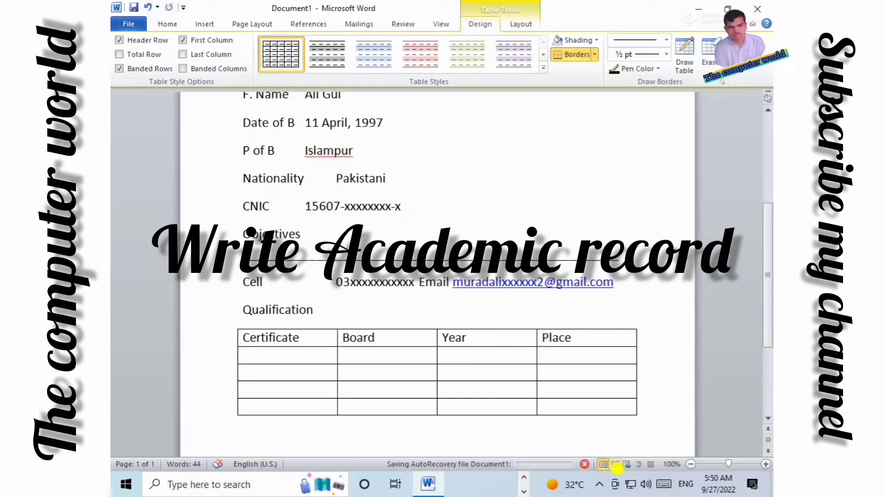
text(SSC)
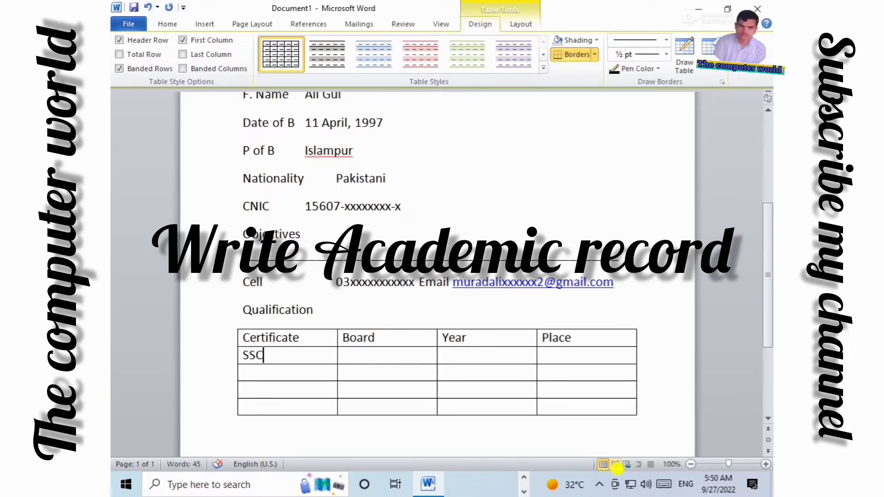
text(BUS)
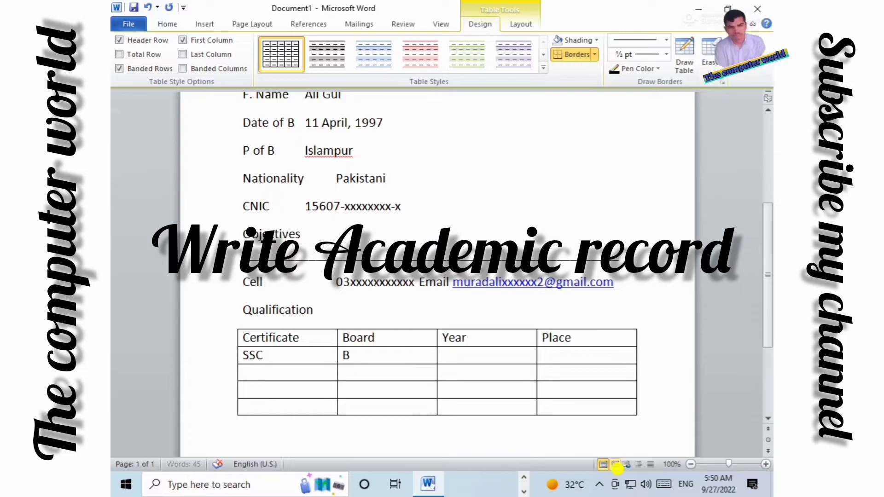
key(BackSpace)
key(BackSpace)
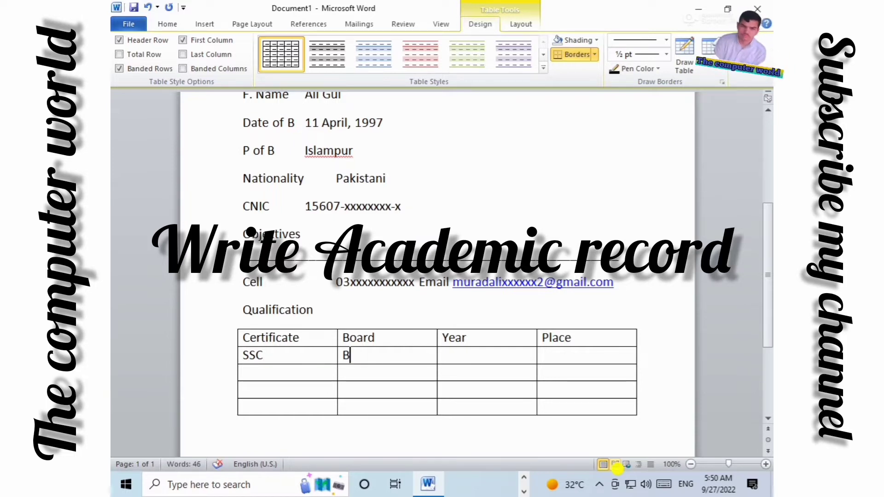
text(ISE S)
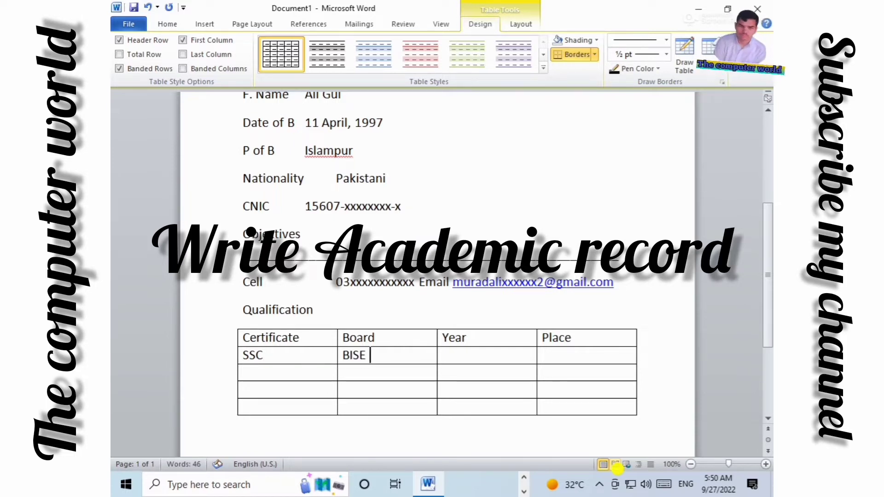
text(wat)
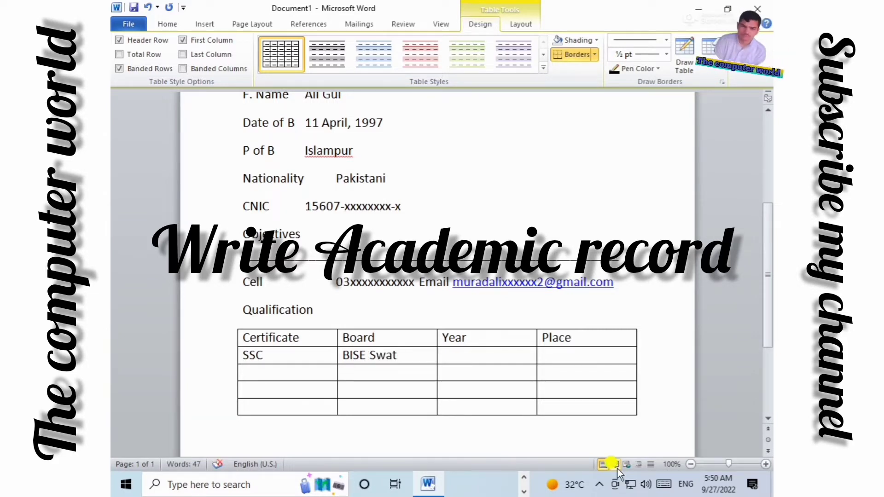
key(Tab)
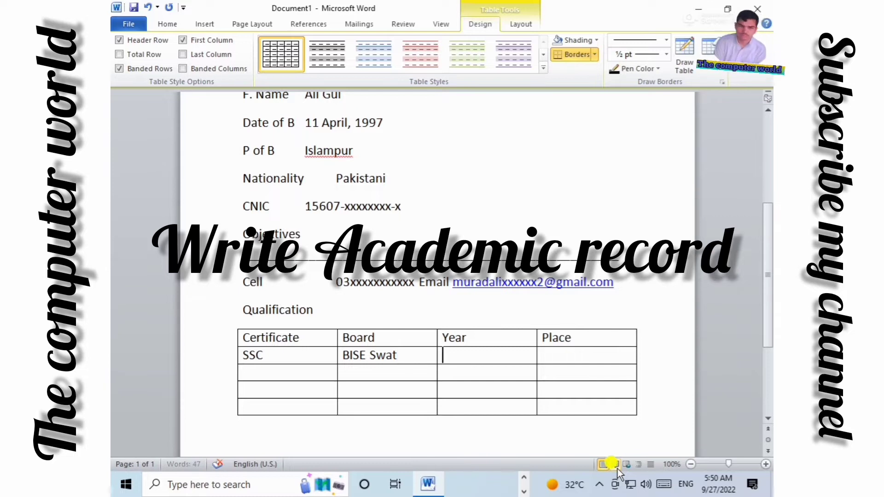
Complete the SSC row with the year 2013 and the place Islampur
text(2013)
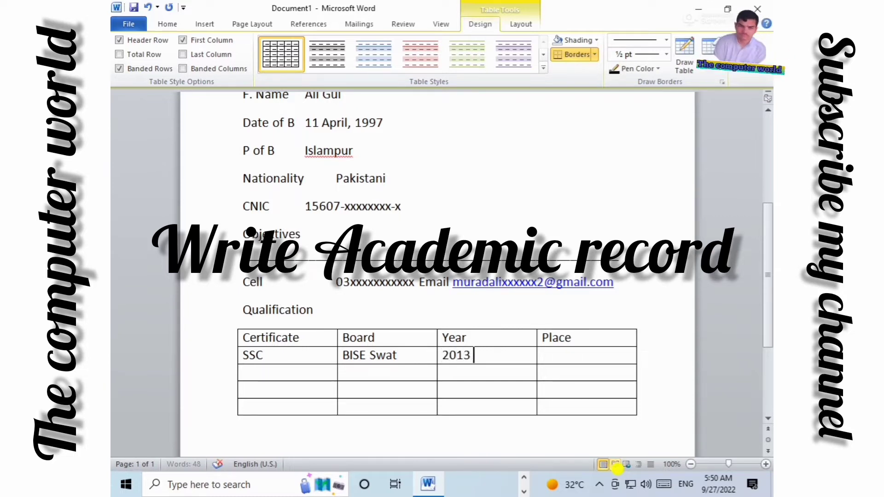
key(Tab)
text(I)
key(BackSpace)
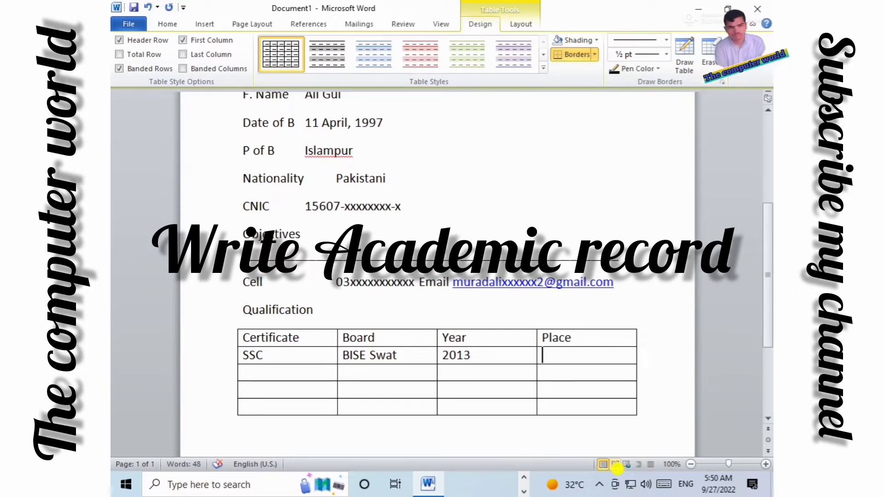
text(Islampur)
key(Tab)
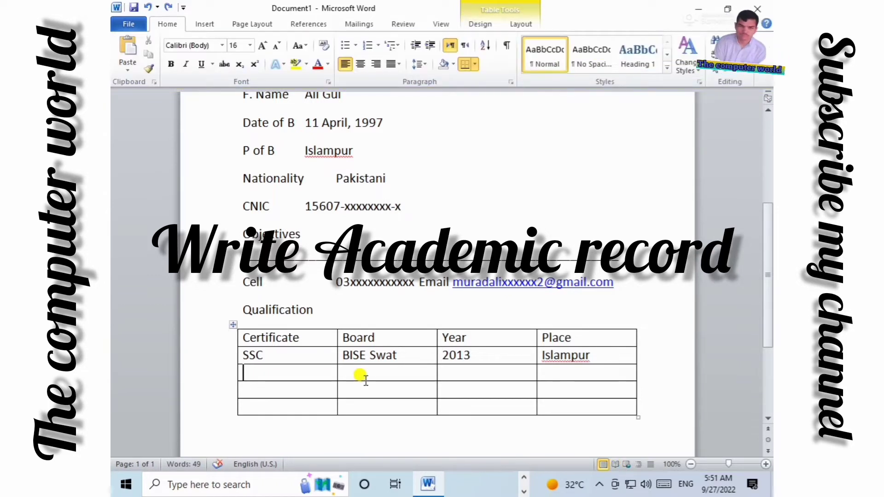
In the row below SSC, enter FA as the certificate, Swat as the board and 2015 as the year
text(FA)
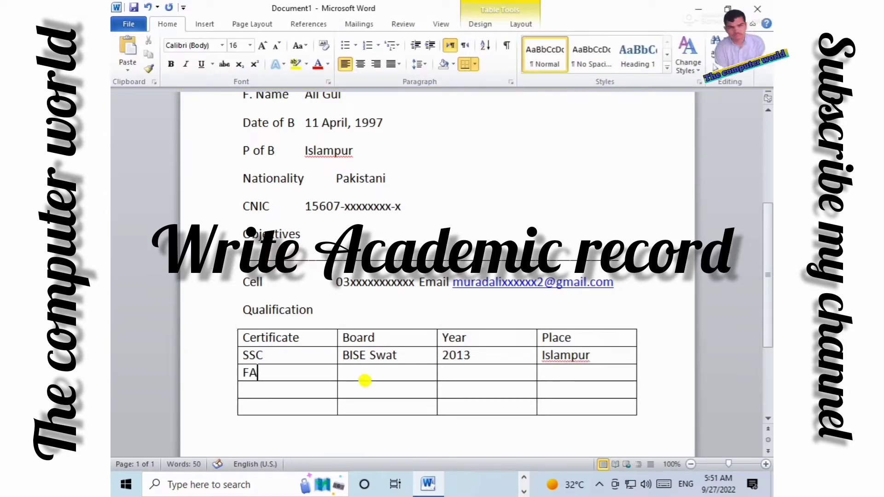
click(365, 380)
text(js)
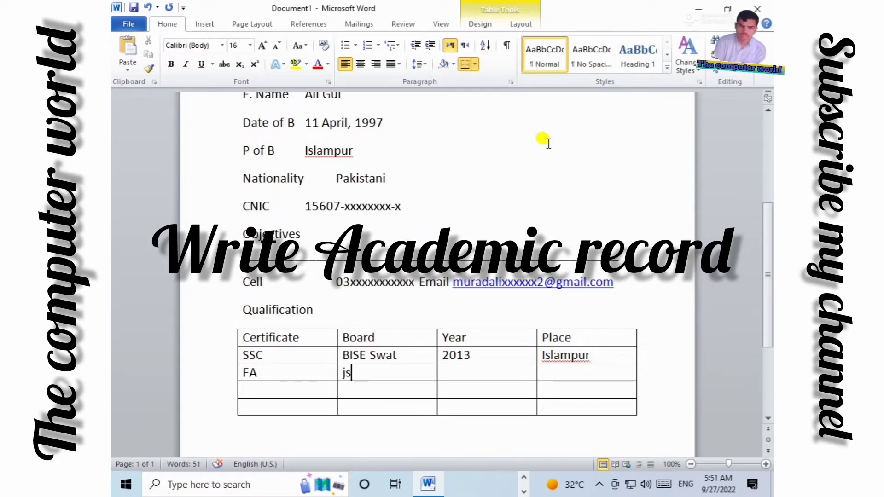
key(BackSpace)
key(BackSpace)
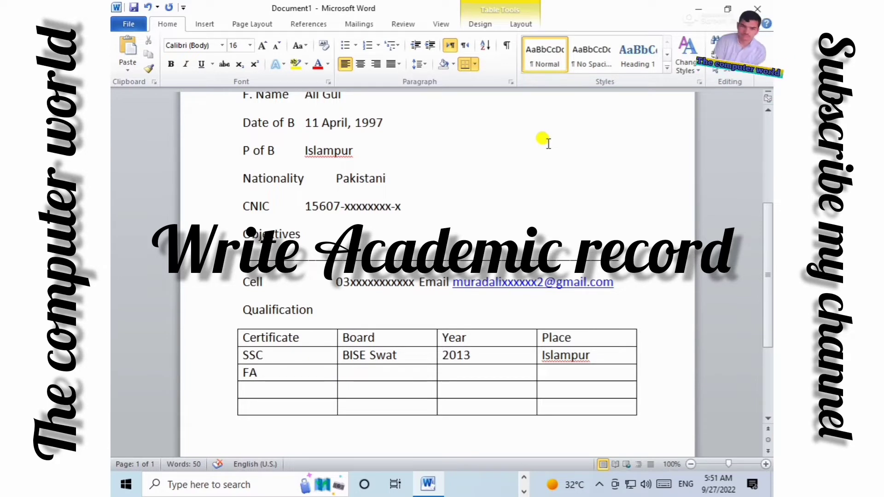
text(Swa)
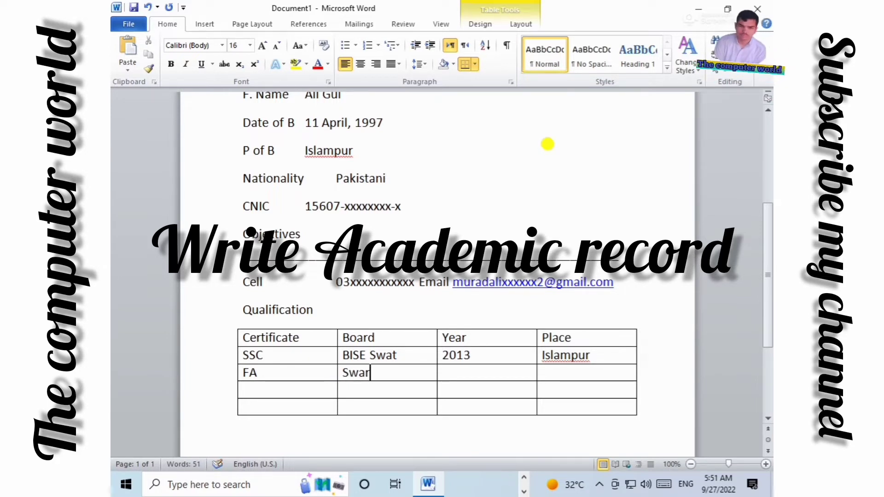
text(t)
key(Tab)
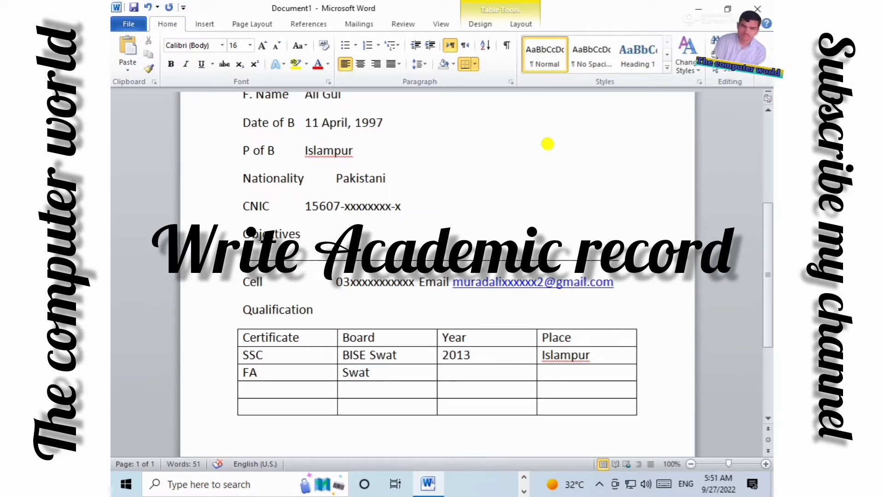
text(20)
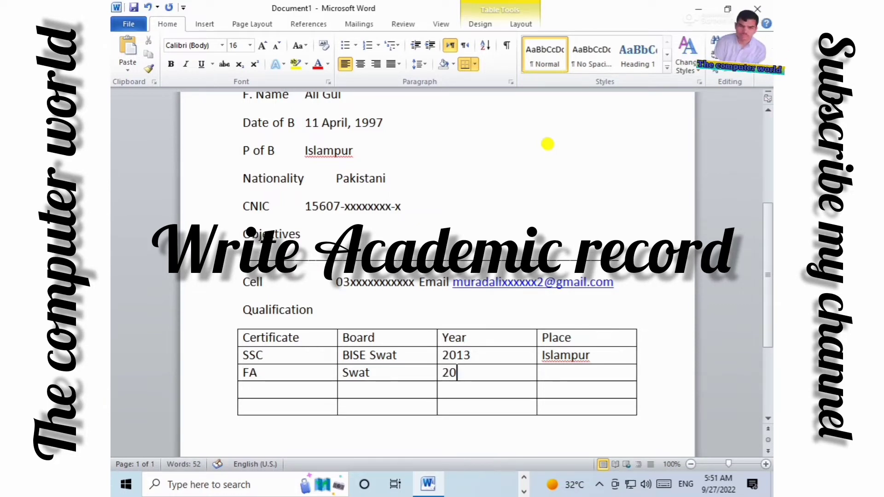
text(15)
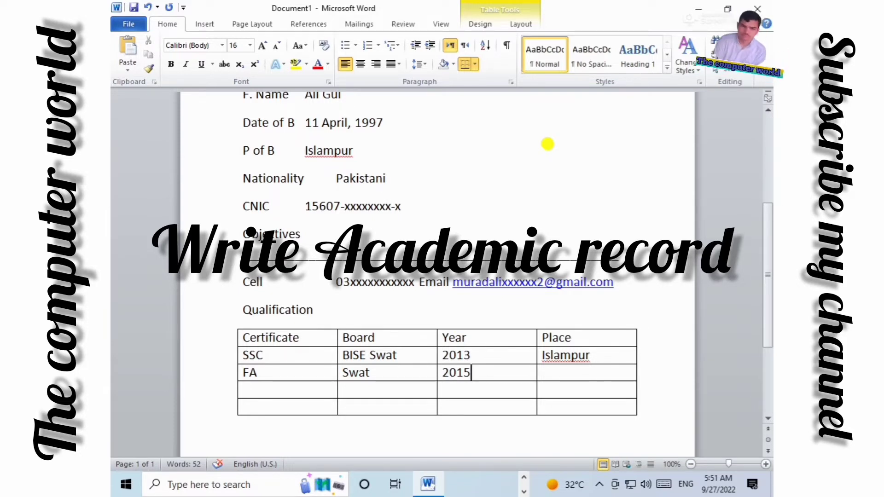
key(Tab)
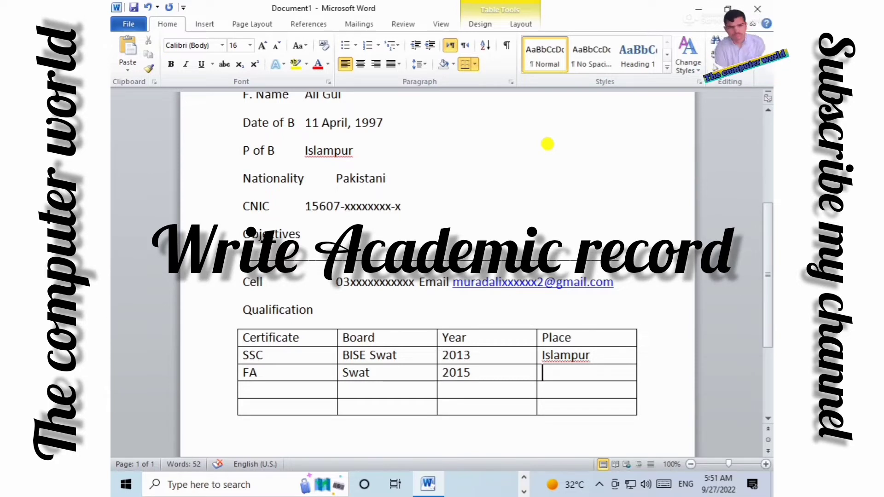
Add BISE before Swat in the FA row's board cell so that it reads BISE Swat
key(Left)
key(Left)
key(Left)
key(Left)
key(Left)
key(Left)
key(Left)
key(Left)
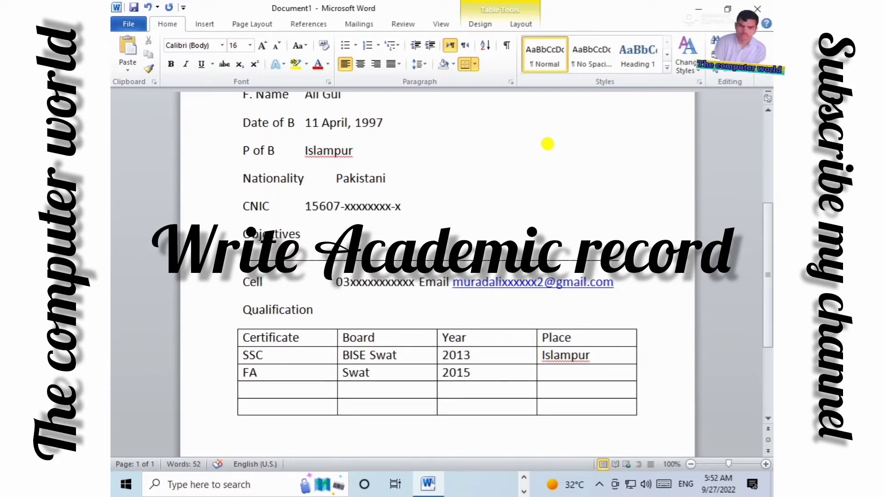
key(Left)
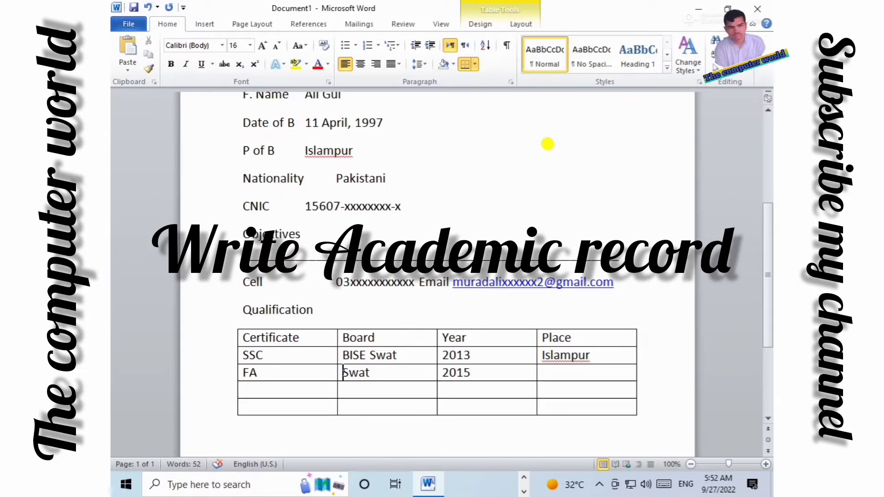
text(BISE)
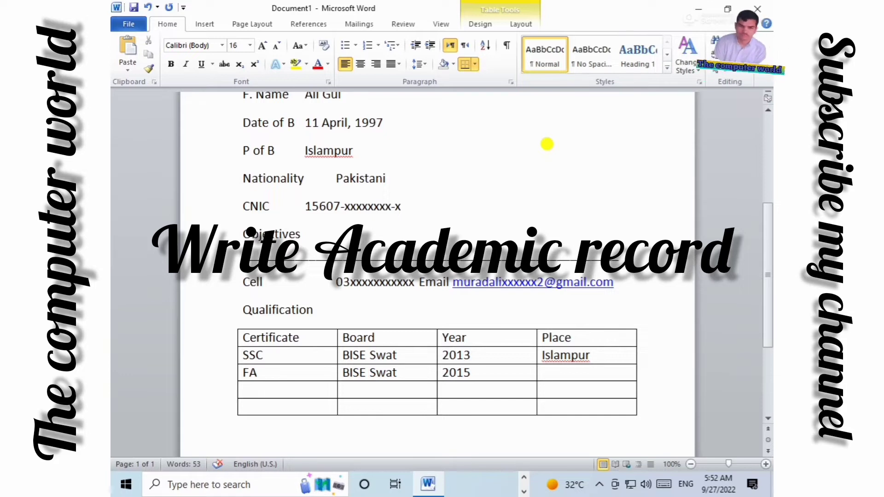
Enter Saidu Sharif as the place in the FA row
key(Right)
key(Right)
key(Right)
key(Right)
key(Right)
key(Right)
key(Right)
key(Right)
key(Right)
key(Right)
key(Right)
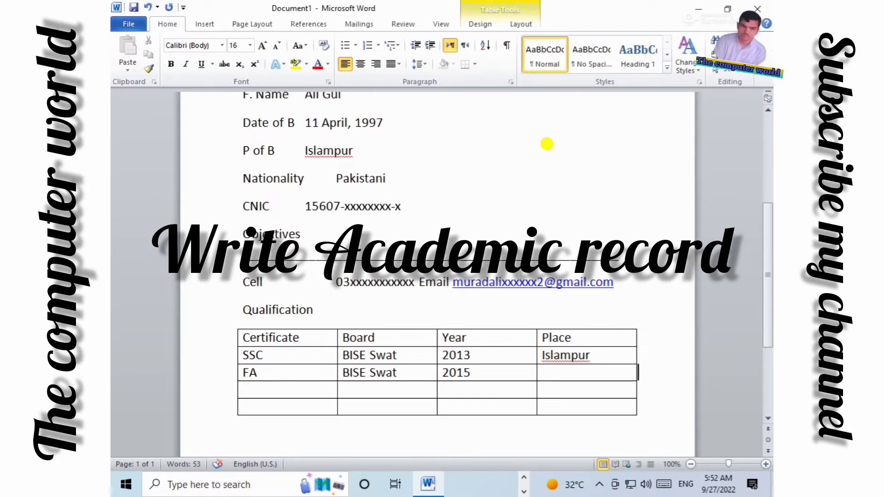
key(Left)
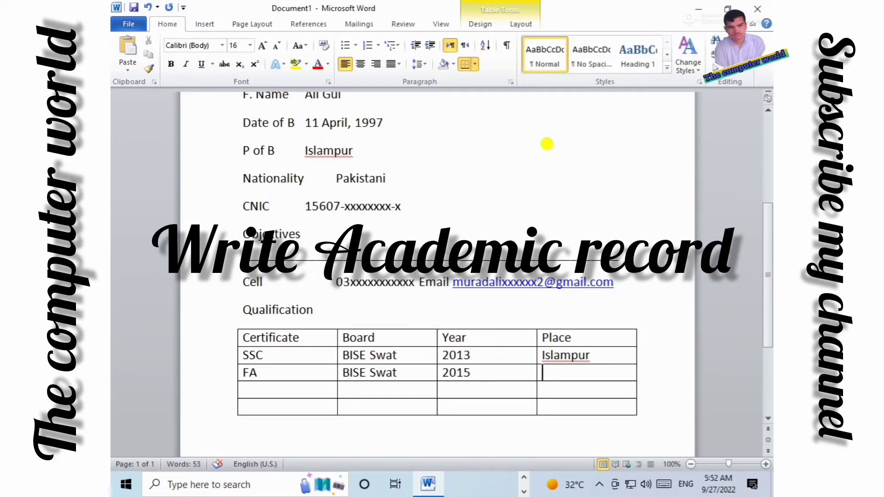
text(Saidu )
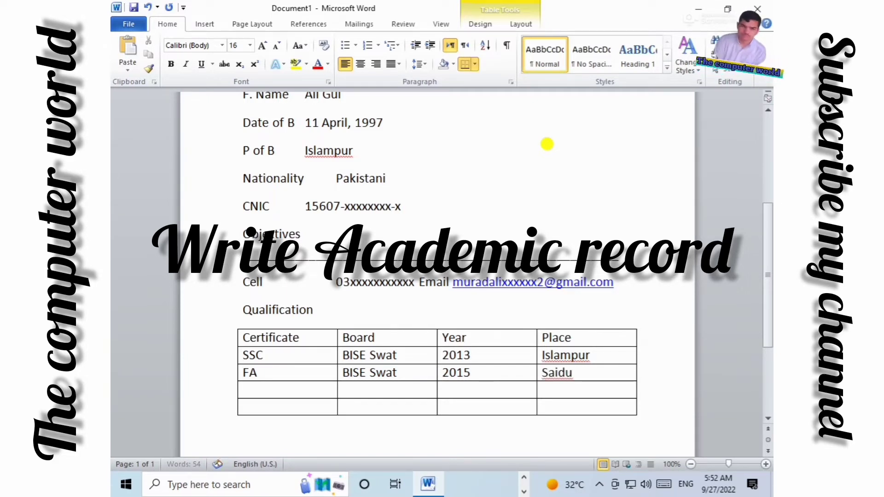
text(Sharif)
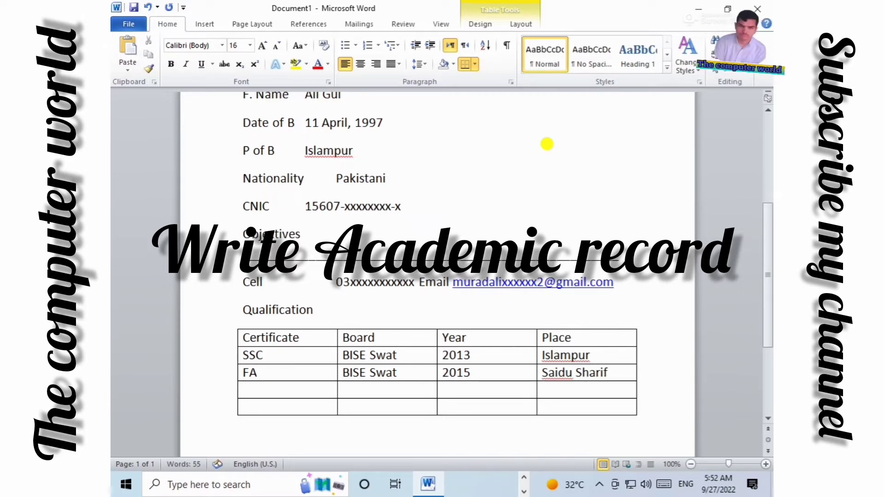
text( Swat)
key(BackSpace)
key(BackSpace)
key(BackSpace)
key(BackSpace)
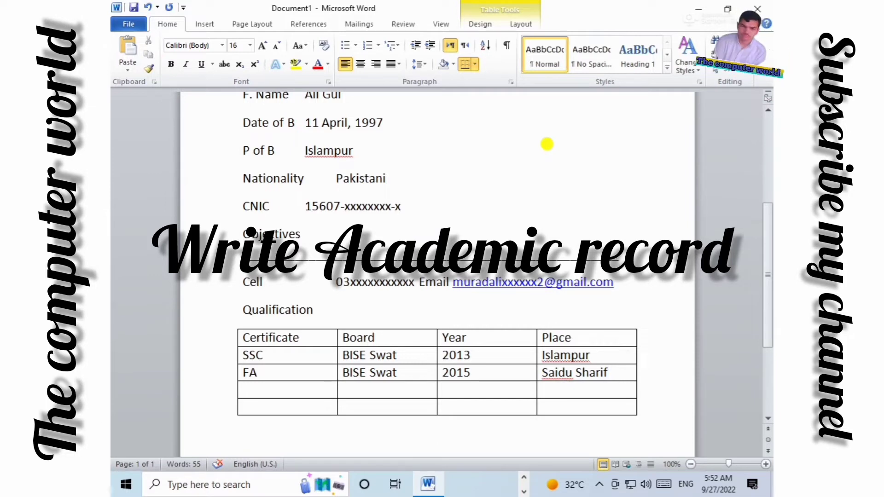
In the row below FA, enter BA as the certificate
key(Tab)
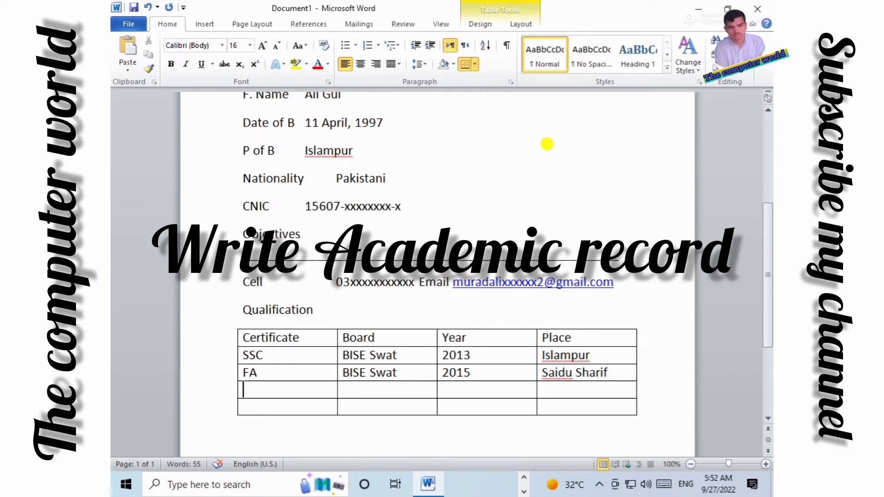
text(BA)
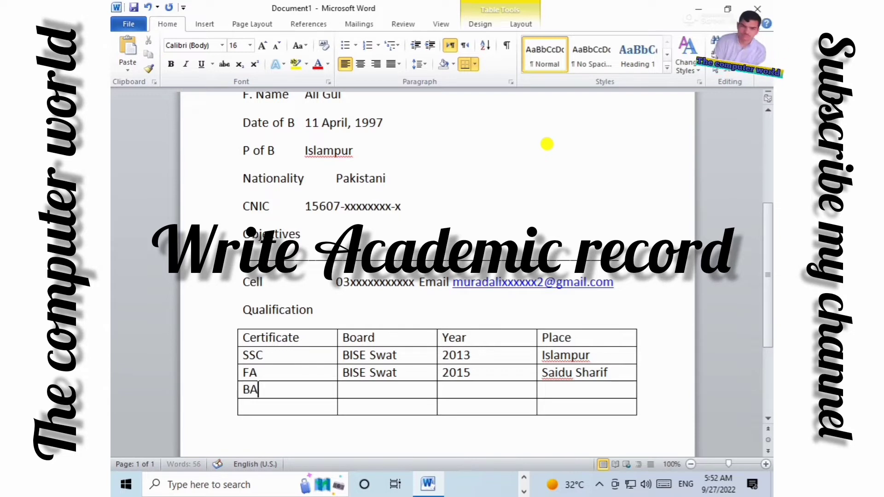
key(Tab)
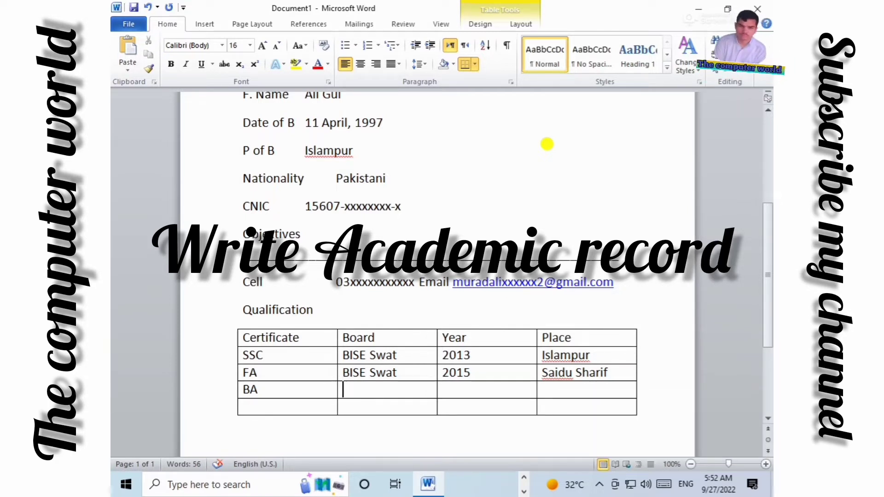
text(Swea)
key(BackSpace)
key(BackSpace)
text(at)
key(BackSpace)
key(BackSpace)
key(BackSpace)
key(BackSpace)
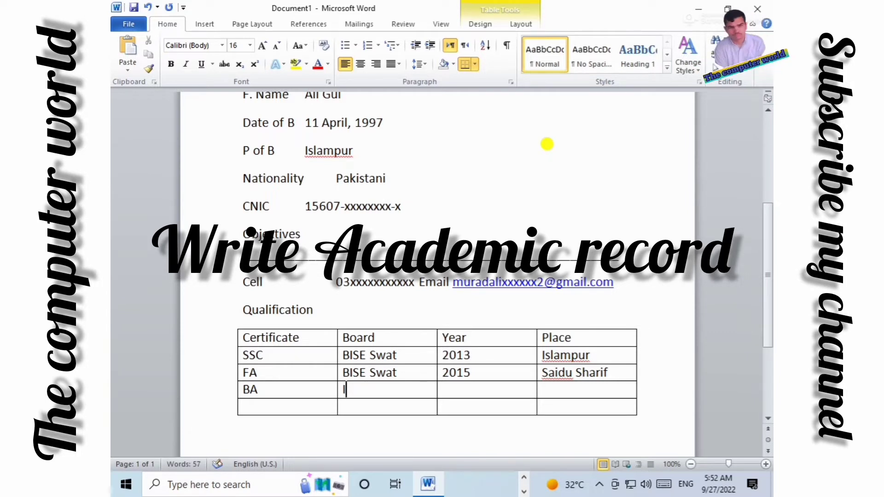
text(Bis)
key(BackSpace)
key(BackSpace)
text(ISE Swat)
key(BackSpace)
key(BackSpace)
key(BackSpace)
key(BackSpace)
key(BackSpace)
key(BackSpace)
key(BackSpace)
key(BackSpace)
key(BackSpace)
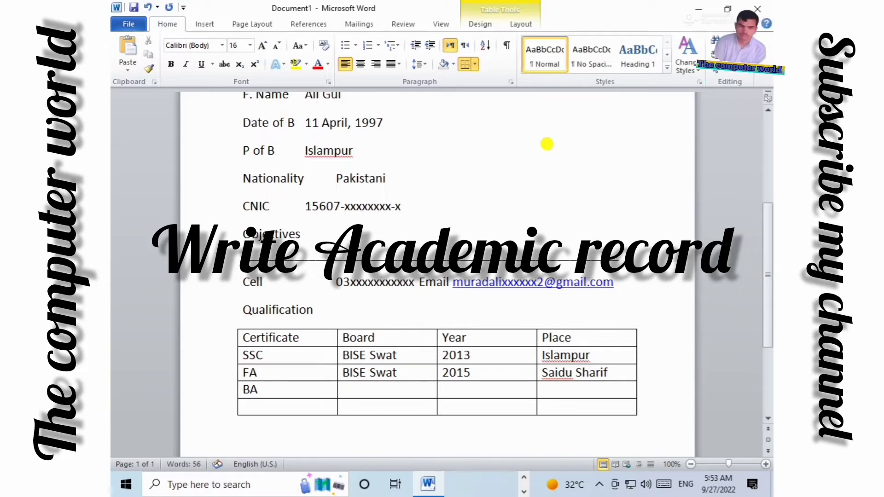
Start the board entry in the BA row with the words "University of"
text(University)
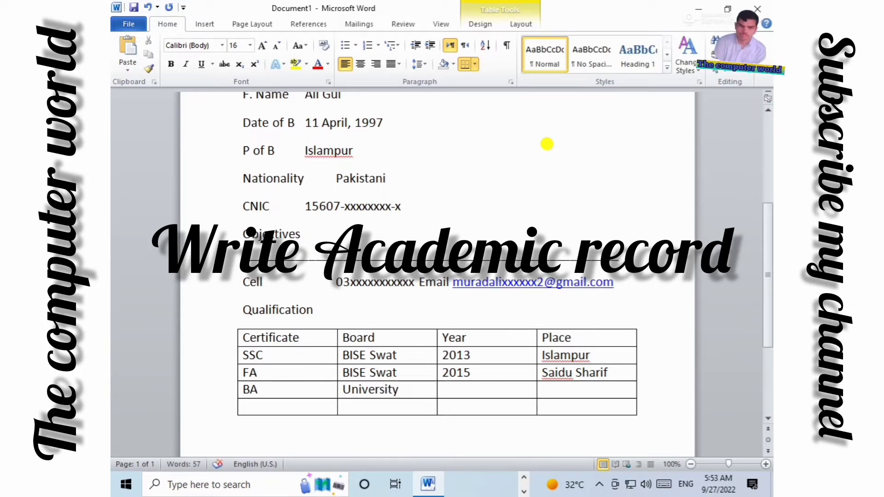
text( of s)
right_click(544, 142)
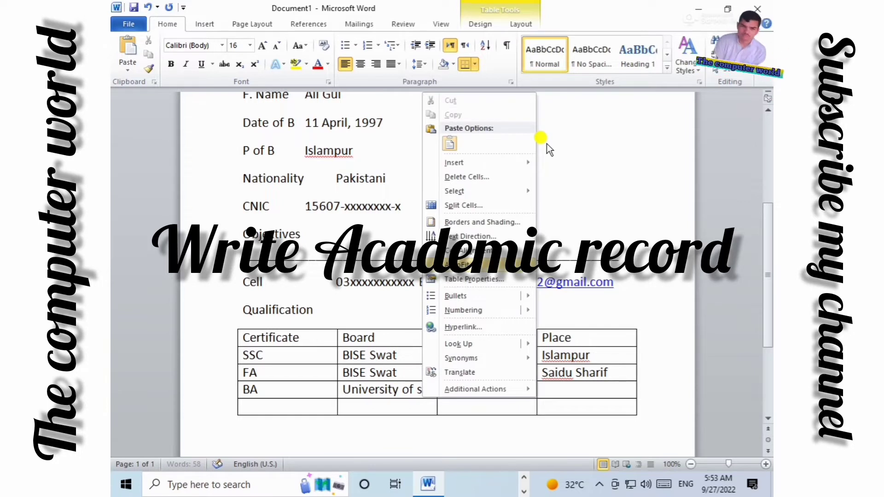
click(583, 150)
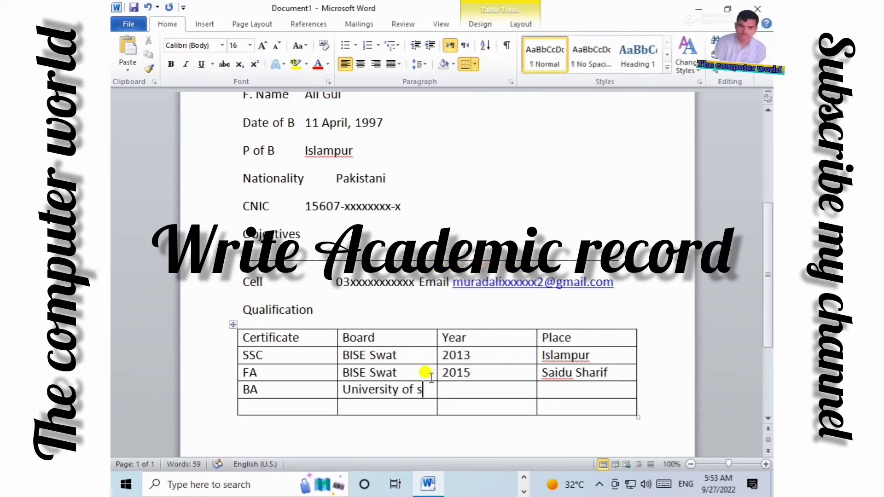
key(BackSpace)
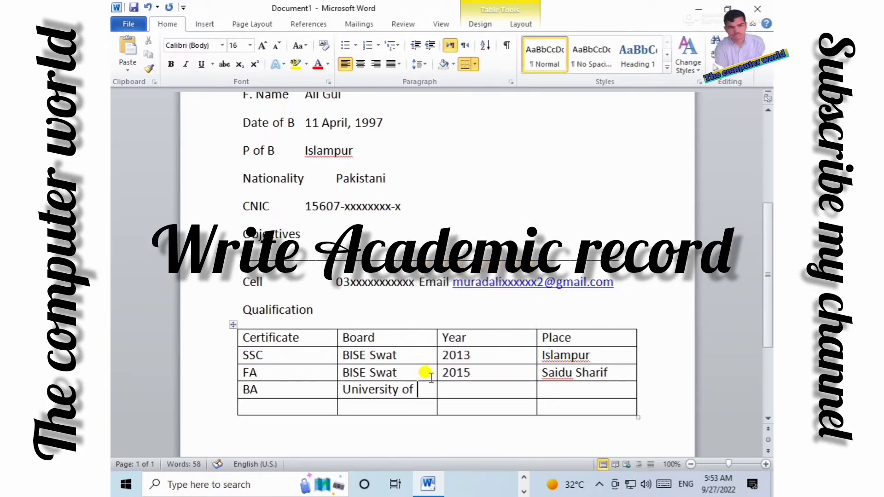
text(Sa)
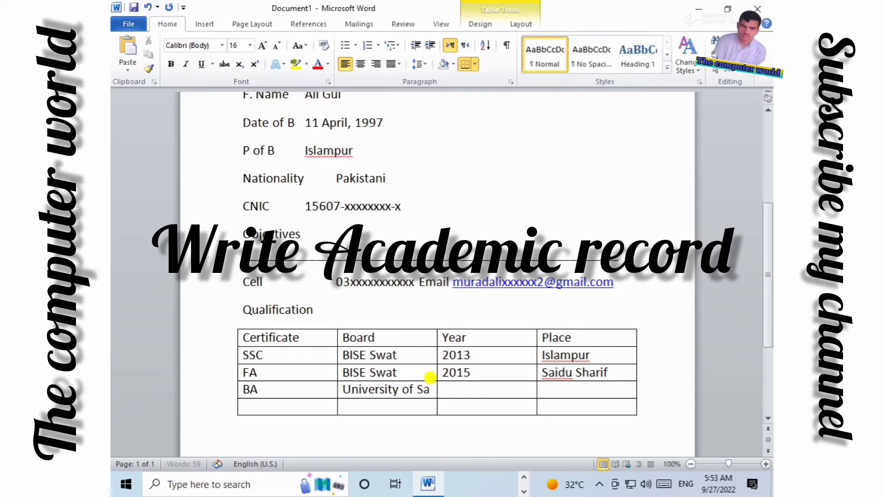
key(BackSpace)
text(a)
key(BackSpace)
text(wa)
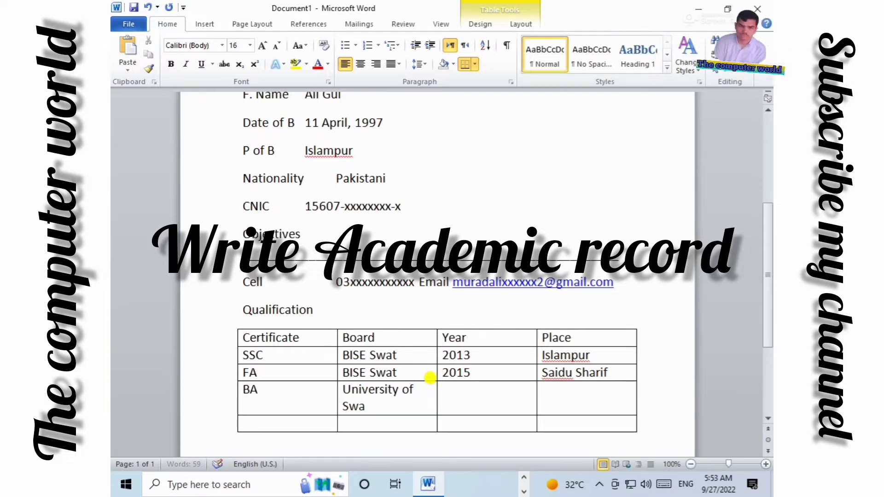
key(BackSpace)
key(BackSpace)
text(wa)
key(BackSpace)
key(BackSpace)
key(BackSpace)
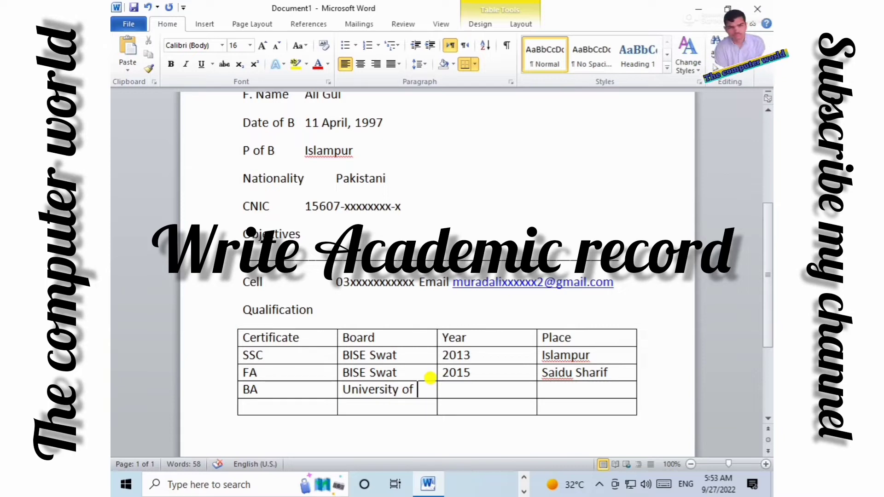
right_click(430, 380)
click(431, 373)
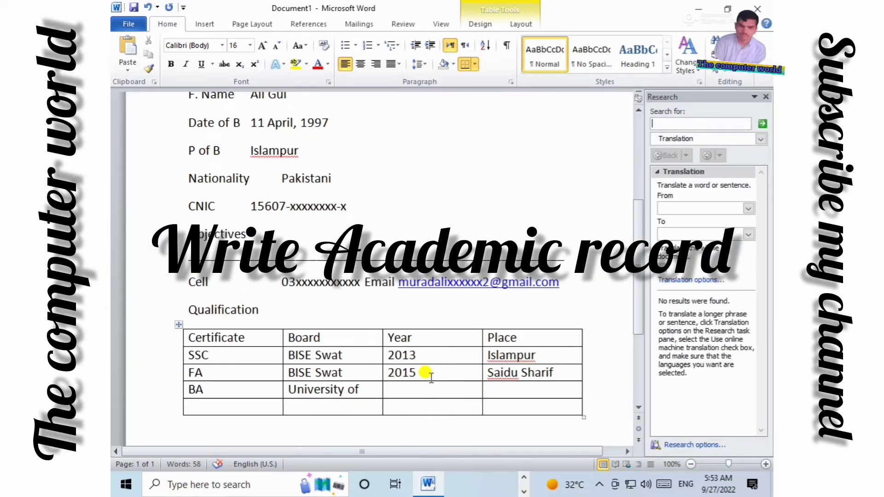
Complete the BA row's board entry so that it reads "University of swat"
click(368, 390)
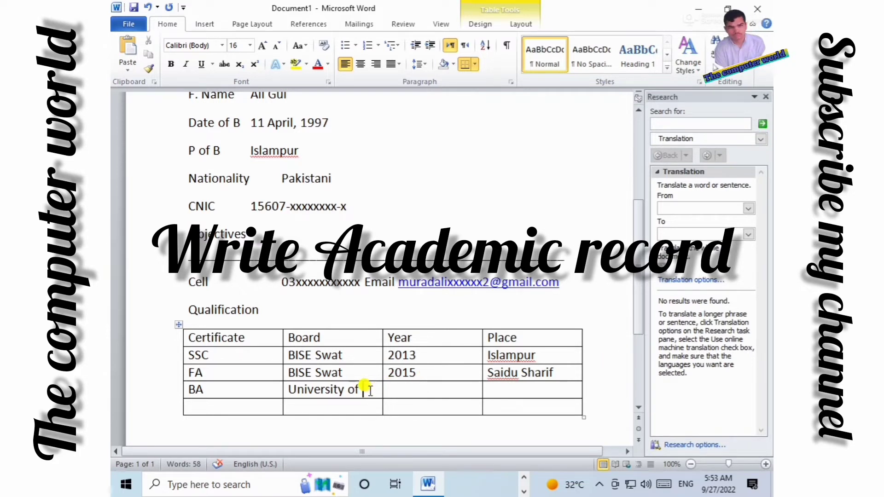
key(Return)
key(BackSpace)
text(s)
click(395, 383)
text(wat)
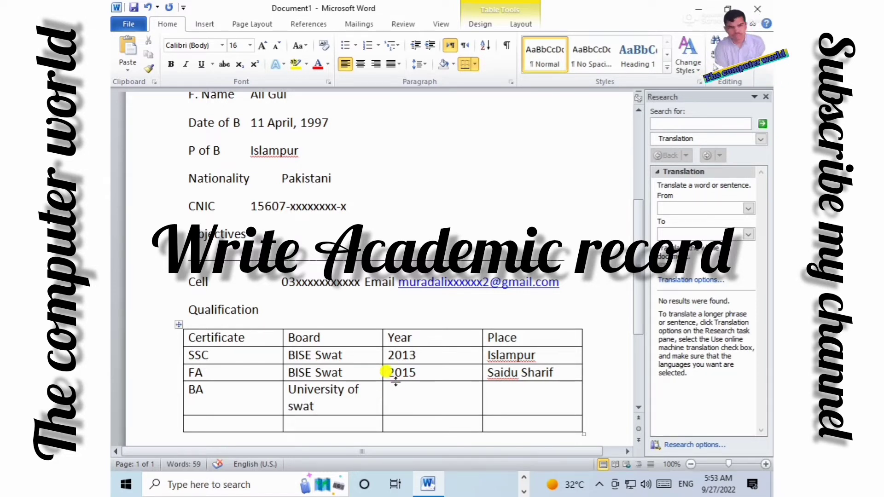
Complete the BA row with the year 2017 and the place University of Swat
click(395, 382)
text(2017)
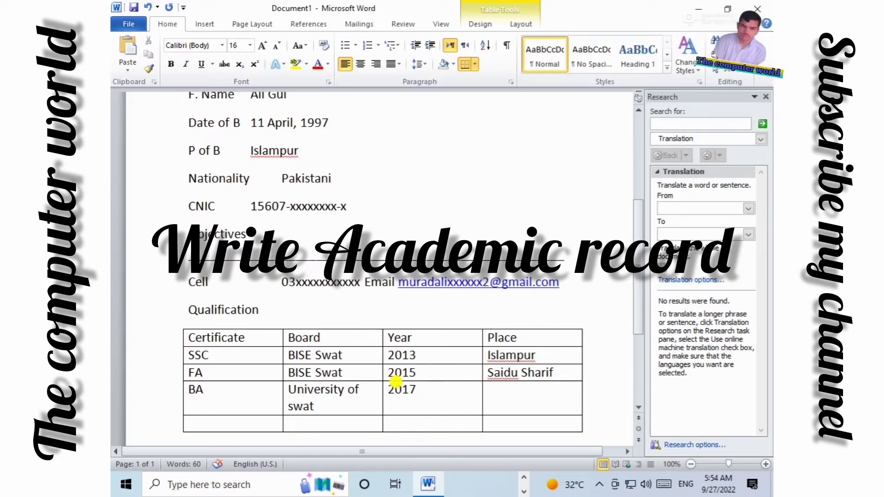
key(Tab)
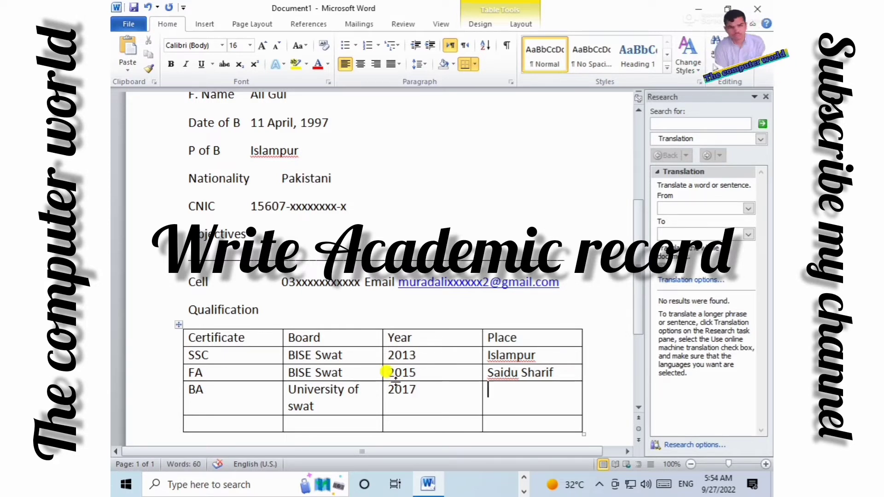
text(University of Swat)
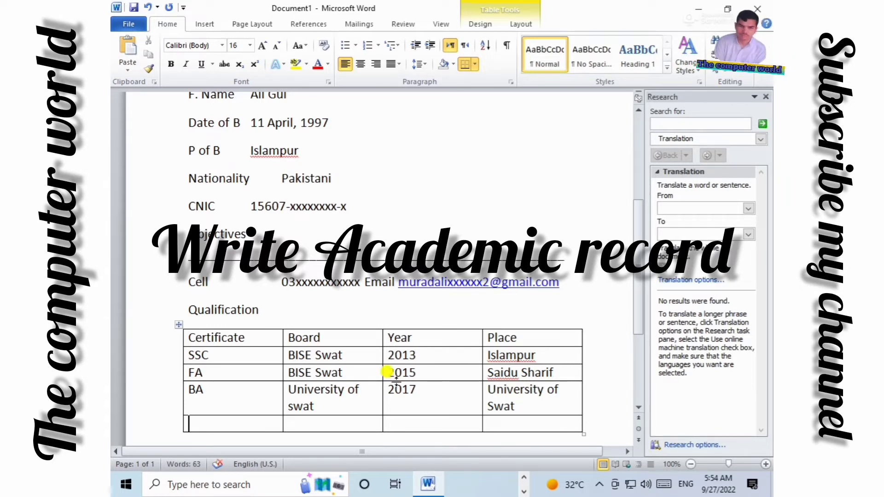
text(PTC)
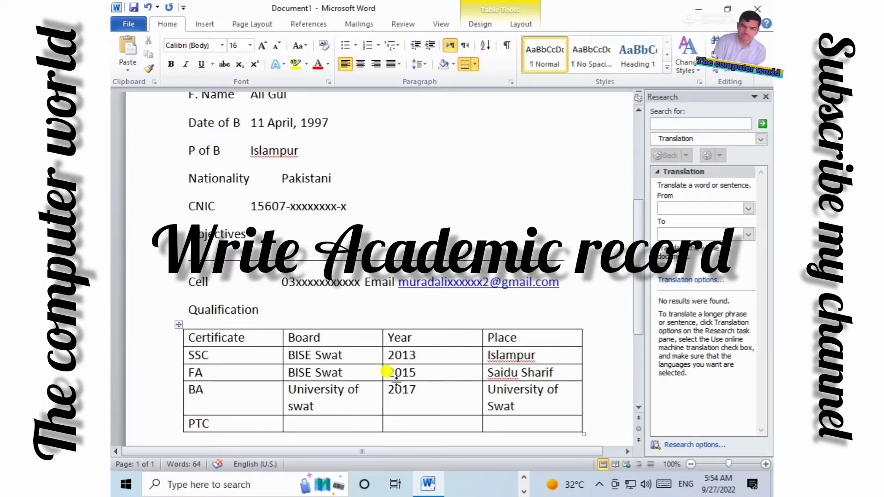
key(Left)
key(BackSpace)
key(BackSpace)
key(BackSpace)
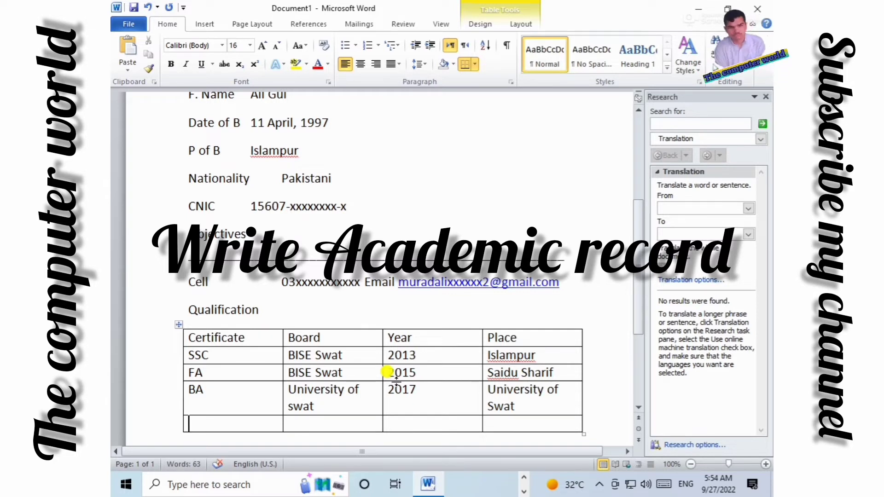
text(MA)
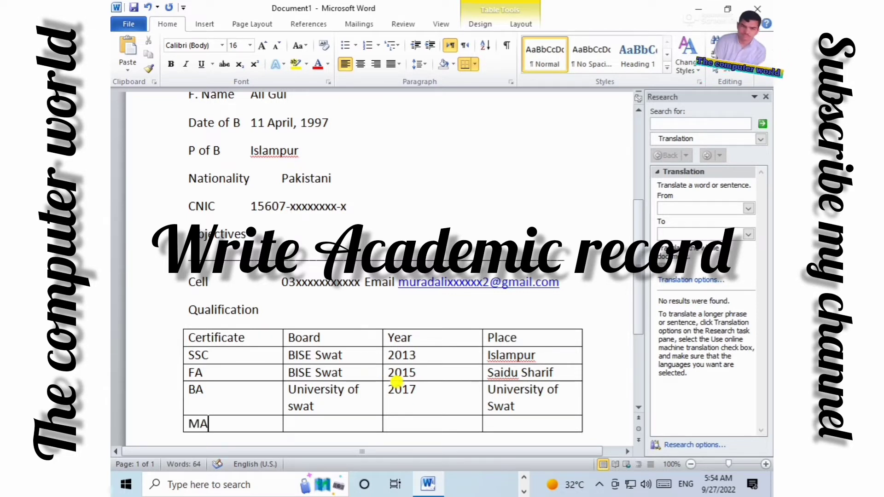
key(Tab)
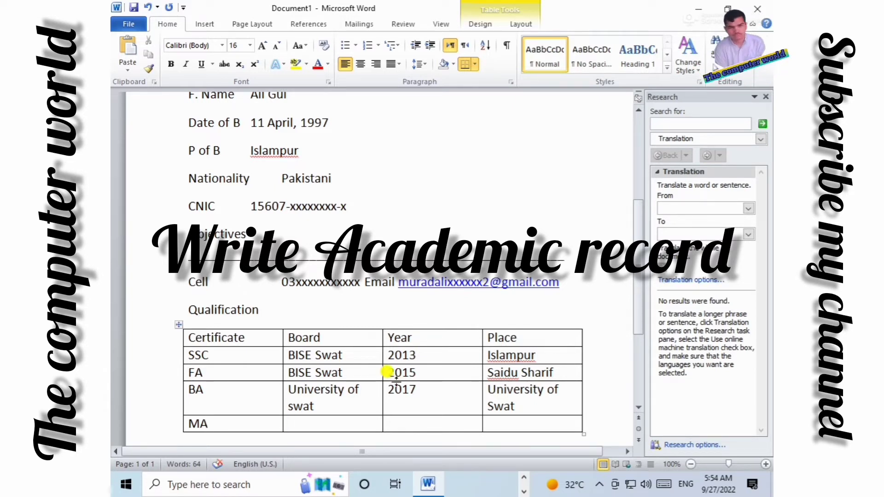
text(U)
key(BackSpace)
key(Left)
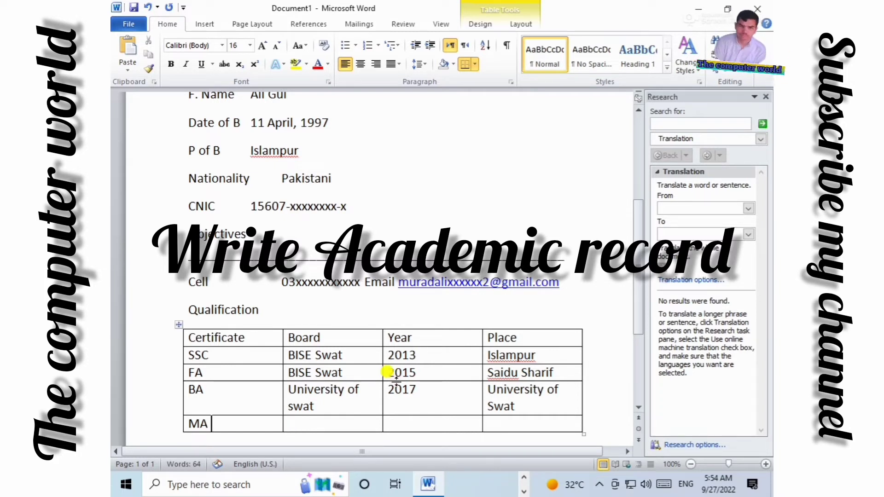
key(BackSpace)
key(BackSpace)
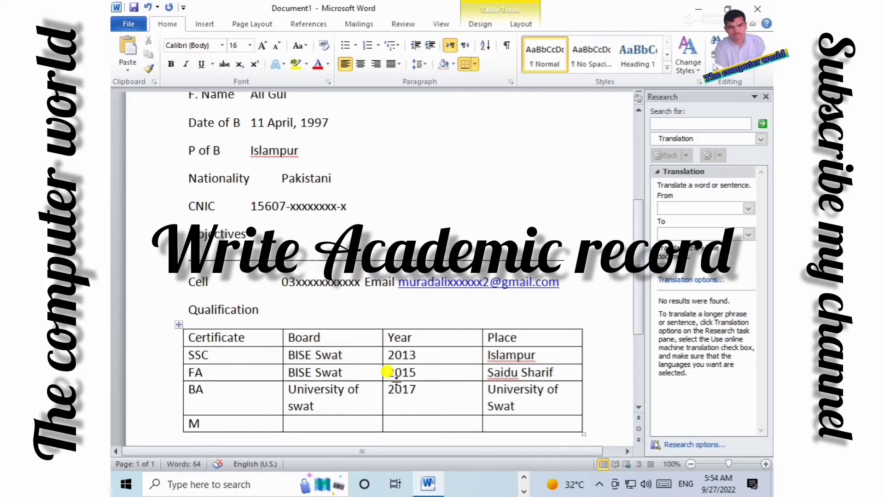
In the last row of the qualification table, enter PTC as the certificate and AIOU Islamabad as the board
text(PTC)
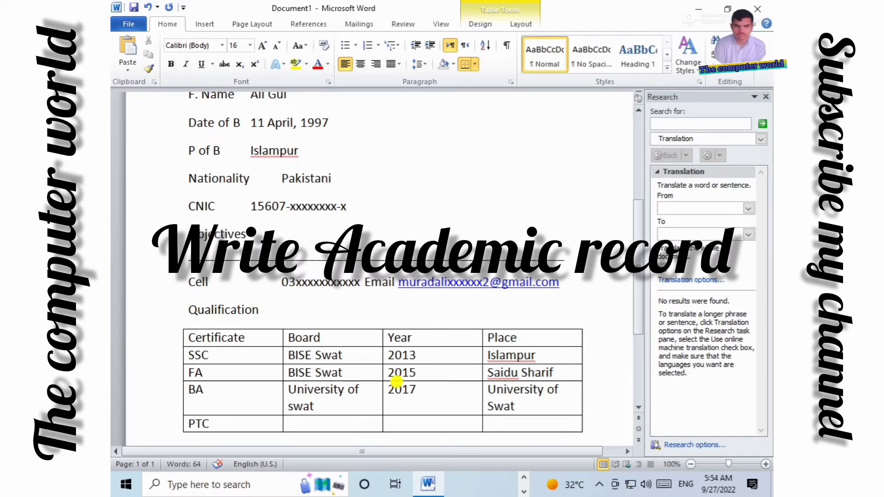
key(Tab)
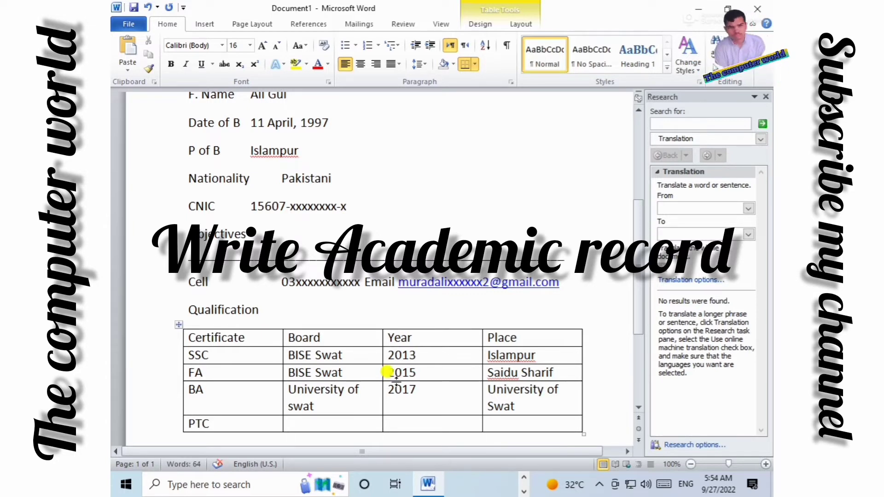
text(A)
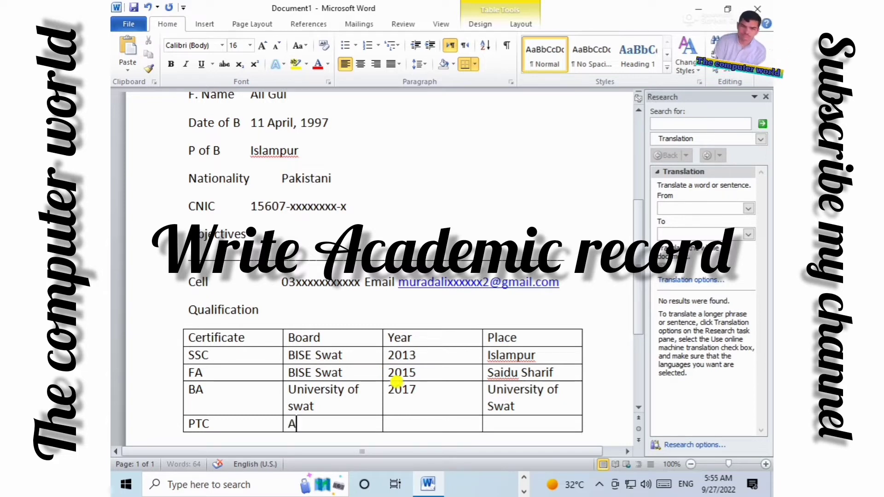
text(IOU swat)
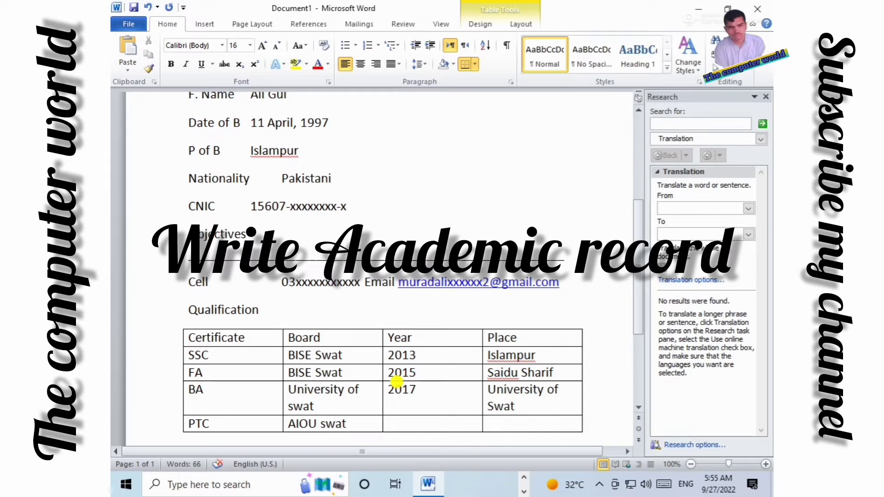
key(BackSpace)
key(BackSpace)
key(BackSpace)
key(BackSpace)
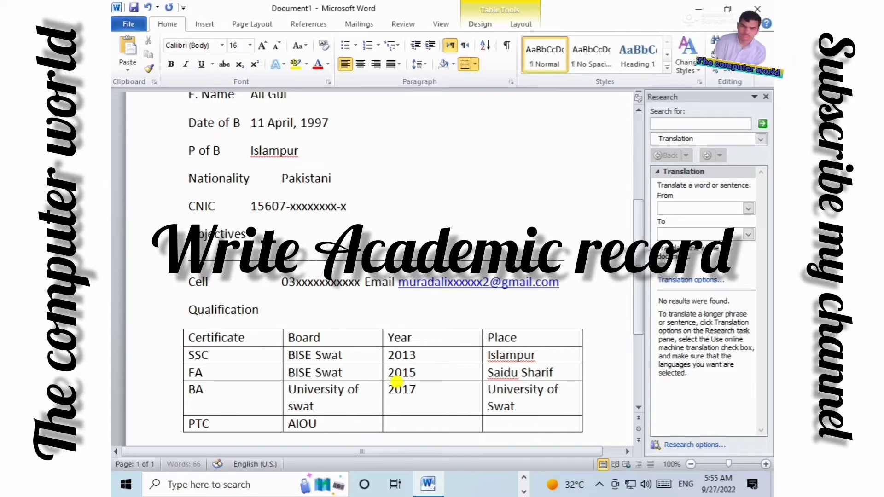
text(Islam)
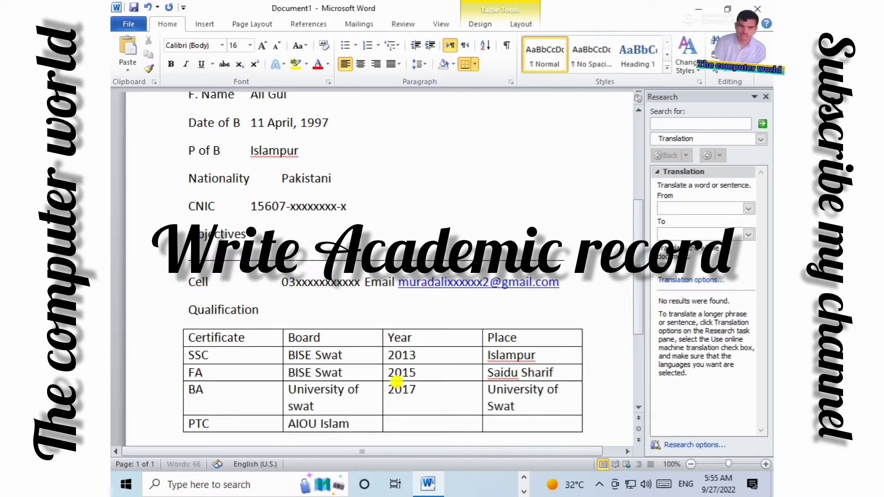
text(abad)
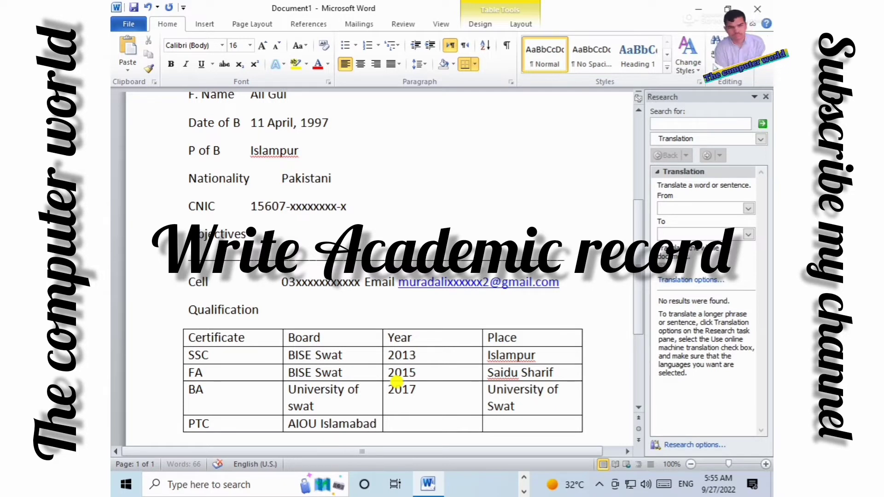
Complete the PTC row with the year 2016 and the place Islampur Swat
key(Tab)
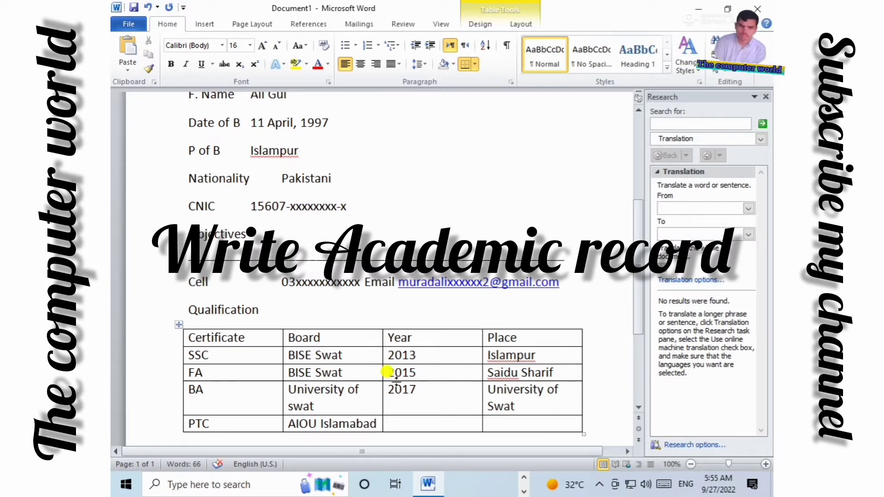
text(2016)
key(Tab)
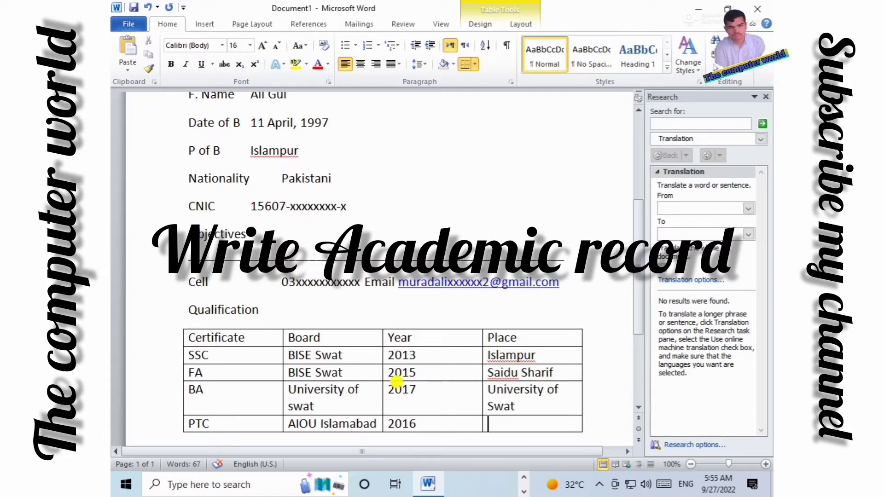
text(I)
text(slamp)
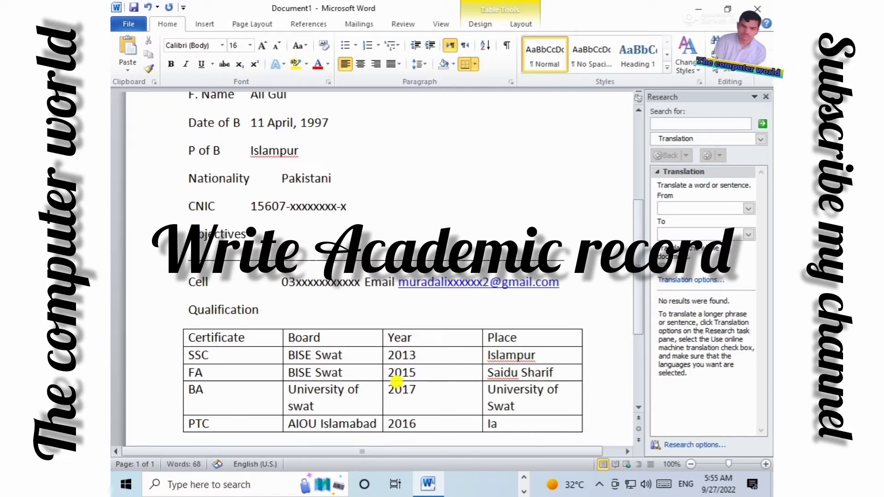
text(ur Swat)
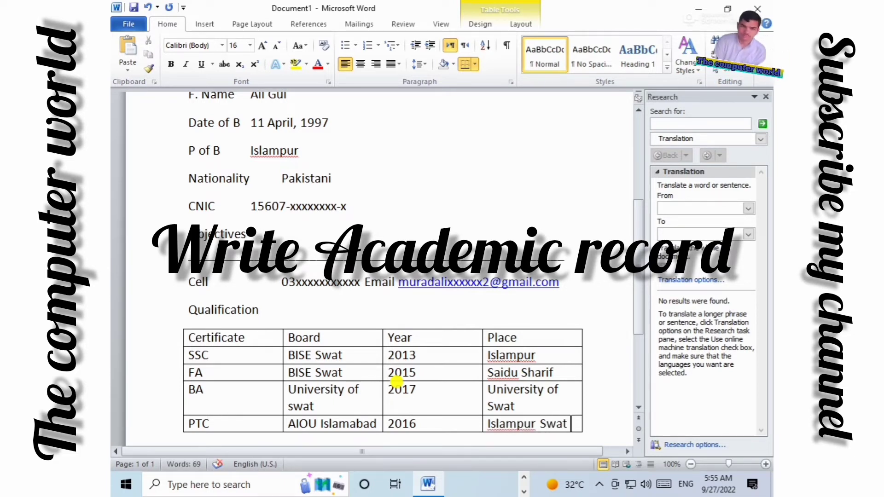
Add the heading "Computer Skills" directly below the qualification table and start a new line beneath it
key(Down)
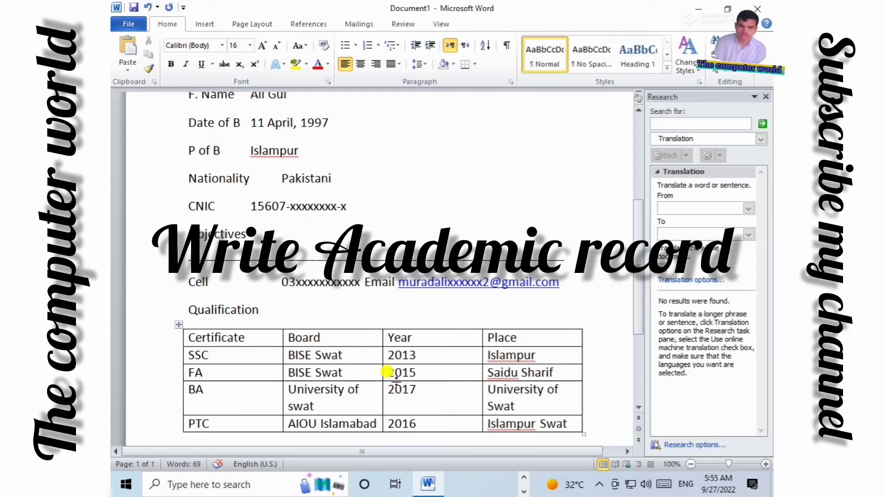
text(Computer )
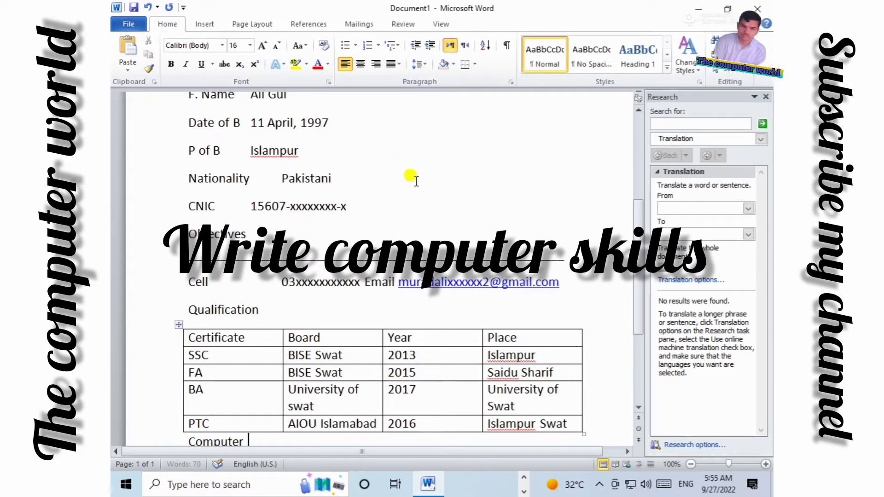
text(Skills)
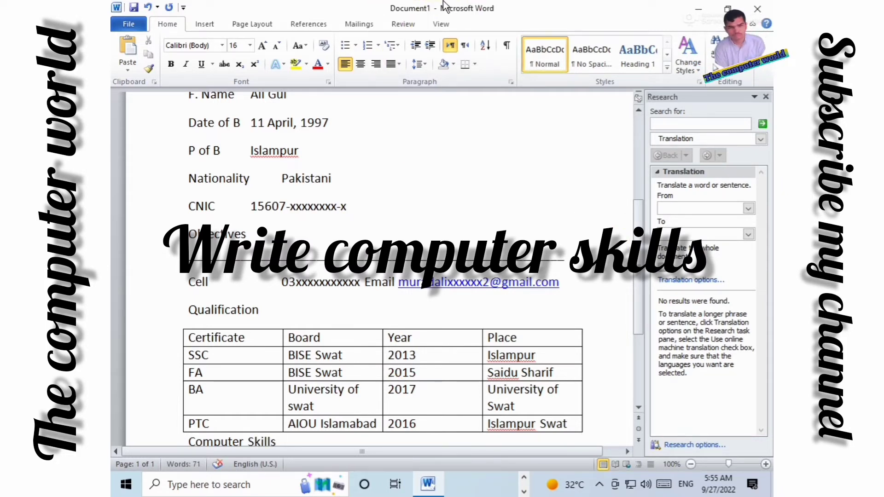
scroll(446, 1, down, 1)
scroll(341, 7, down, 5)
key(Return)
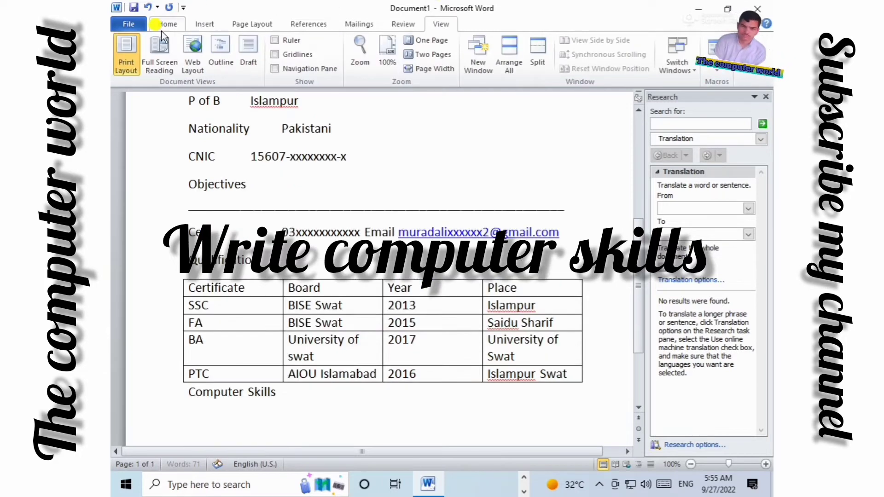
scroll(131, 235, down, 3)
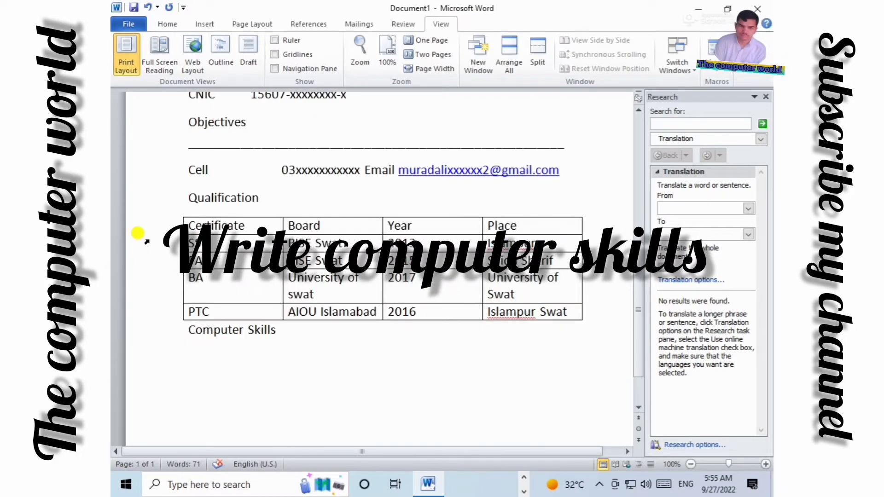
text(wIND)
key(BackSpace)
key(BackSpace)
key(BackSpace)
key(BackSpace)
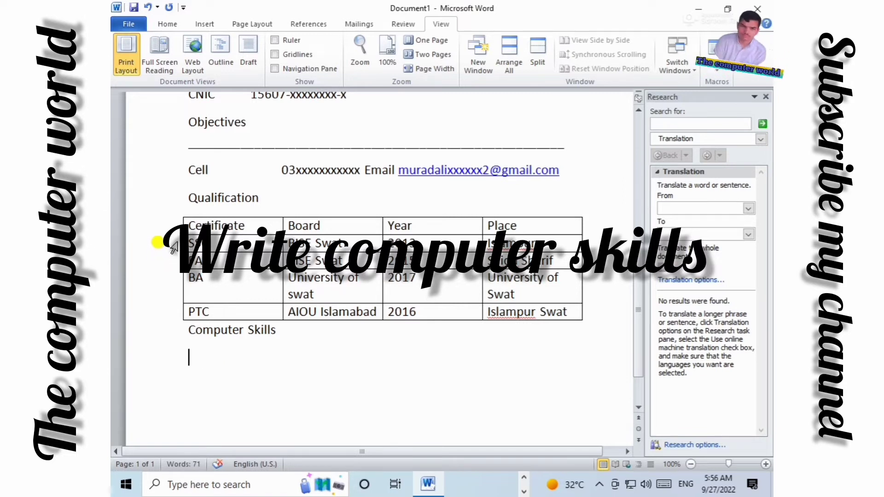
Write "Window" as the first skill on the line under the Computer Skills heading
text(w)
key(Menu)
key(n)
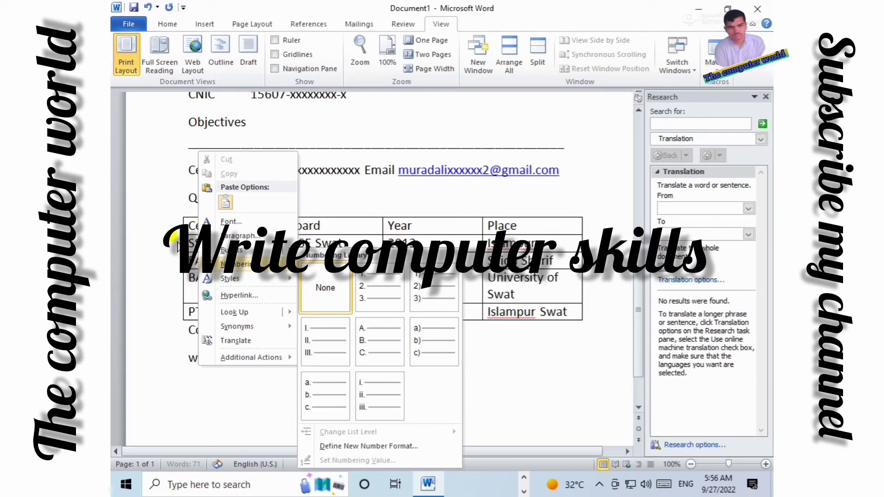
key(Escape)
key(Escape)
text(indow)
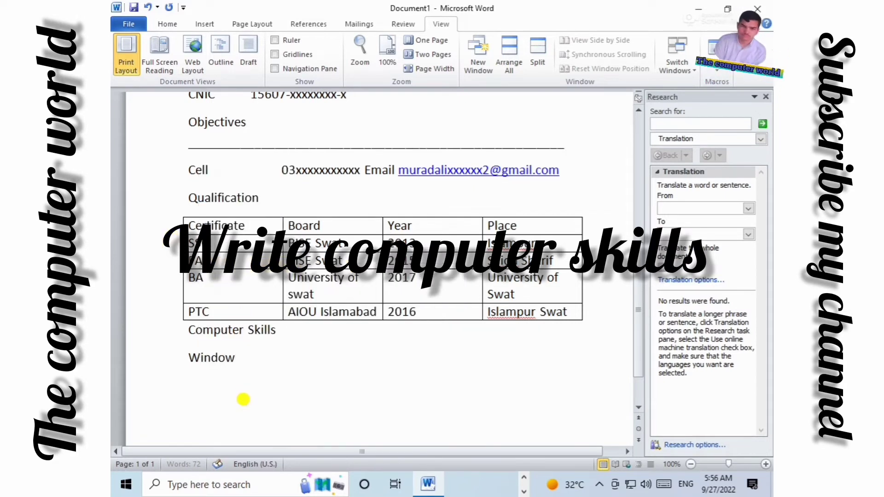
Add the computer skills Graphic, Inpage and Internet, each on its own line below Window
key(Return)
text(graphic)
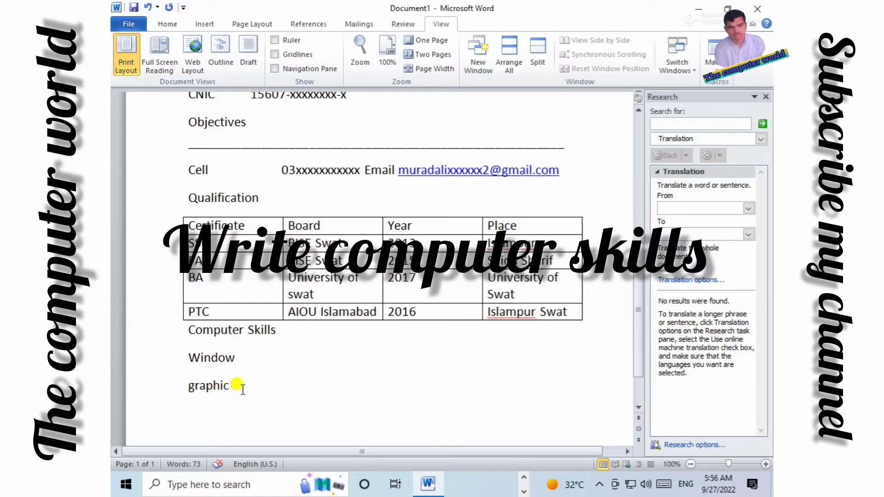
key(Return)
text(I)
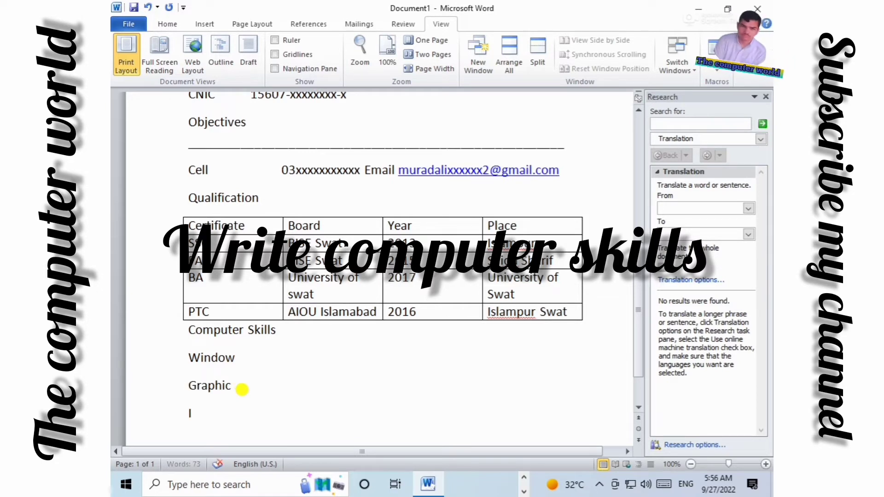
text(npage)
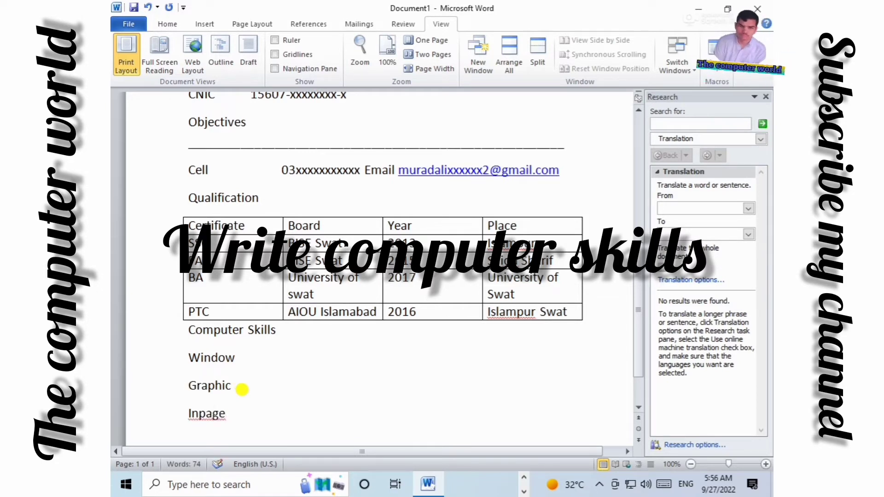
key(Return)
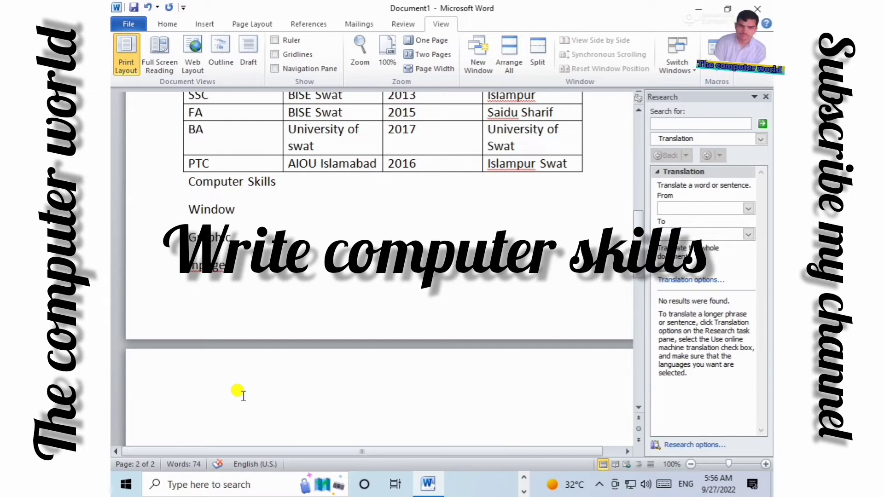
text(Int)
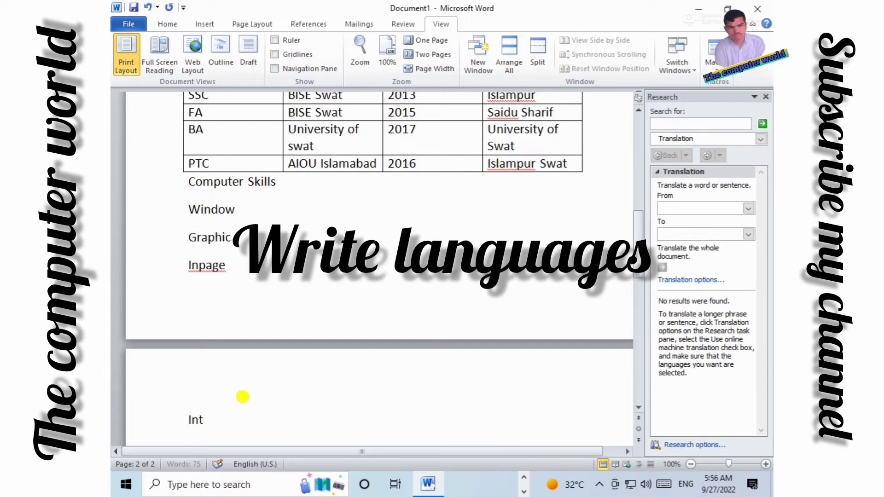
text(ernet)
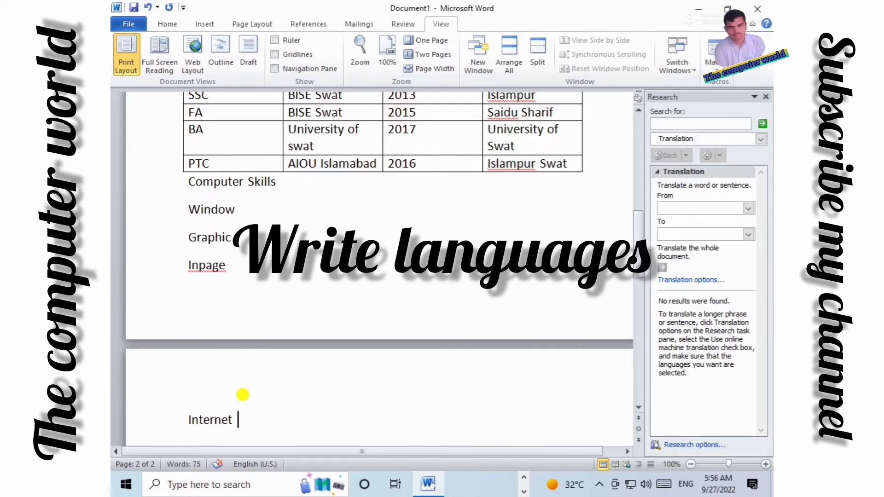
On a new line below Internet, write the label "Languages" followed by the first entry "*Urdo"
key(Return)
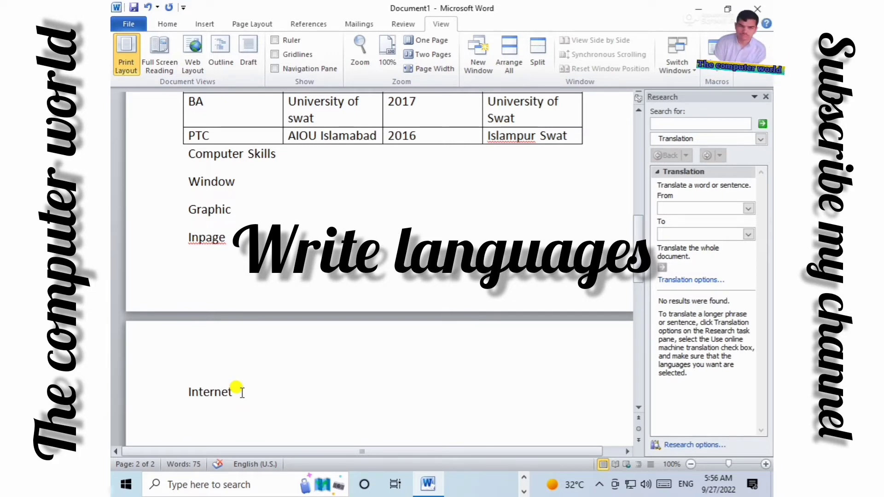
text(L)
text(ng)
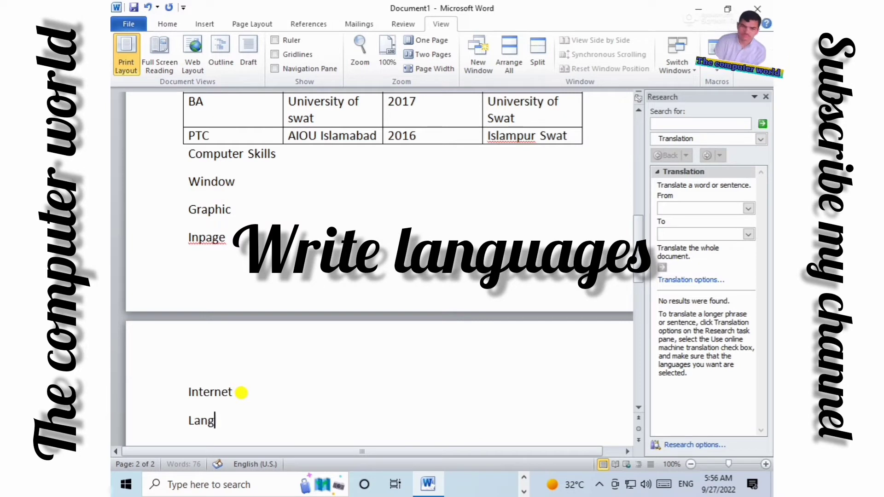
text(uages)
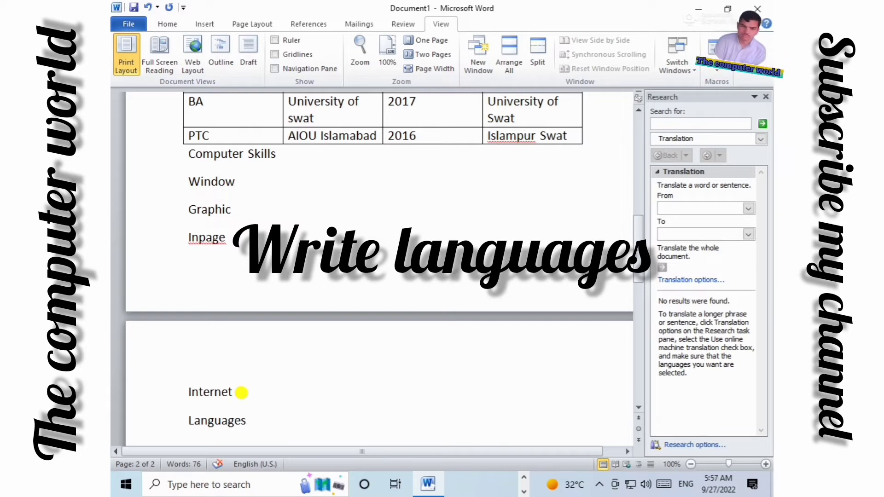
text(*Urdo)
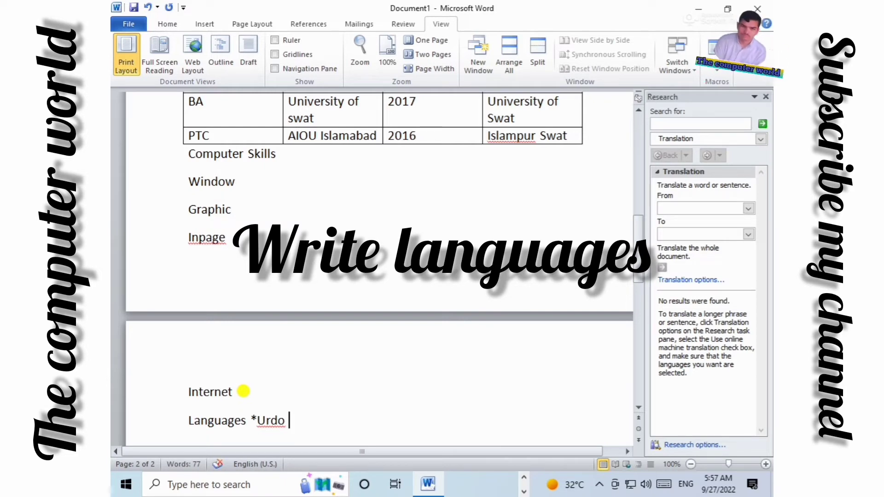
List "*Pashto" and "*English" on separate lines beneath the first language, indented to align with it
key(Return)
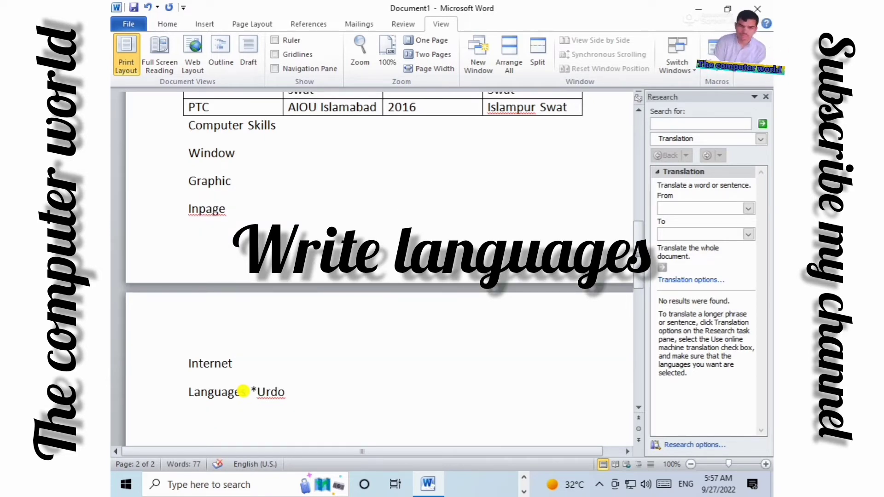
key(Tab)
key(Tab)
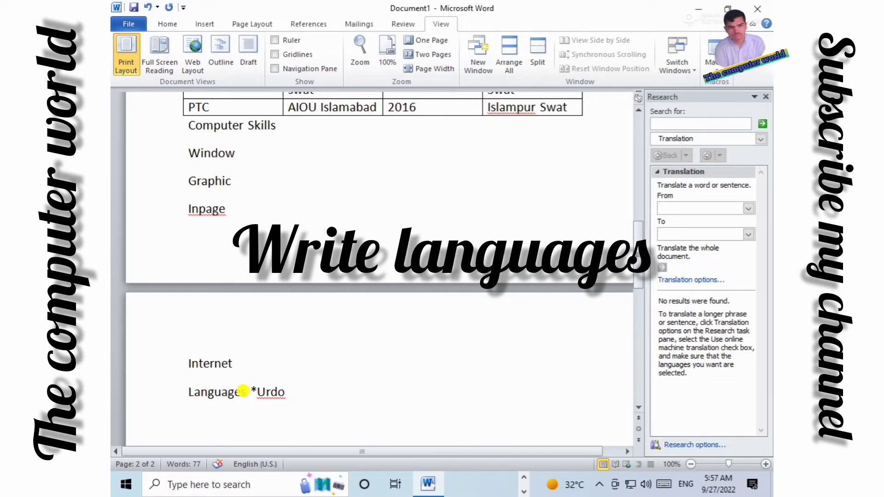
text(*Pash)
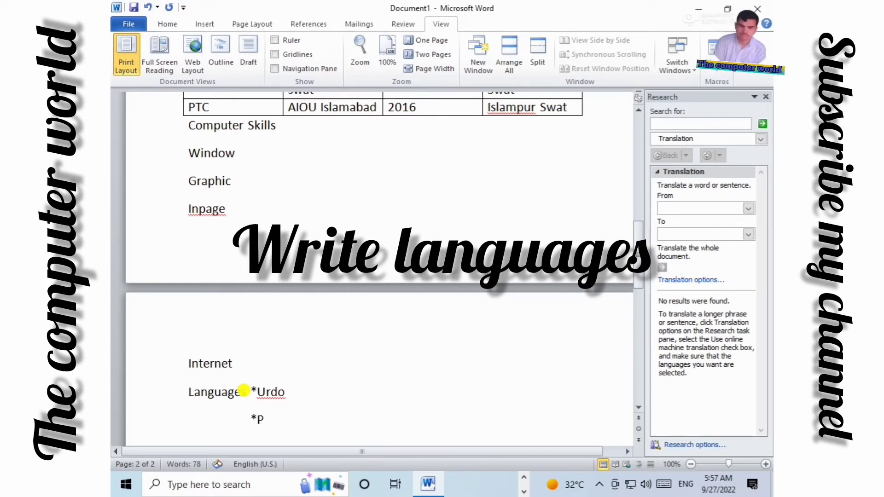
text(to)
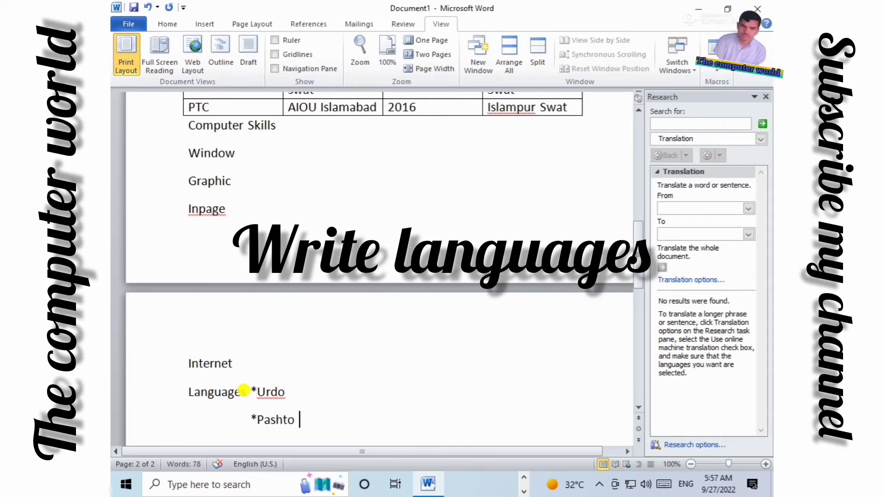
scroll(244, 390, down, 1)
key(Tab)
text(*)
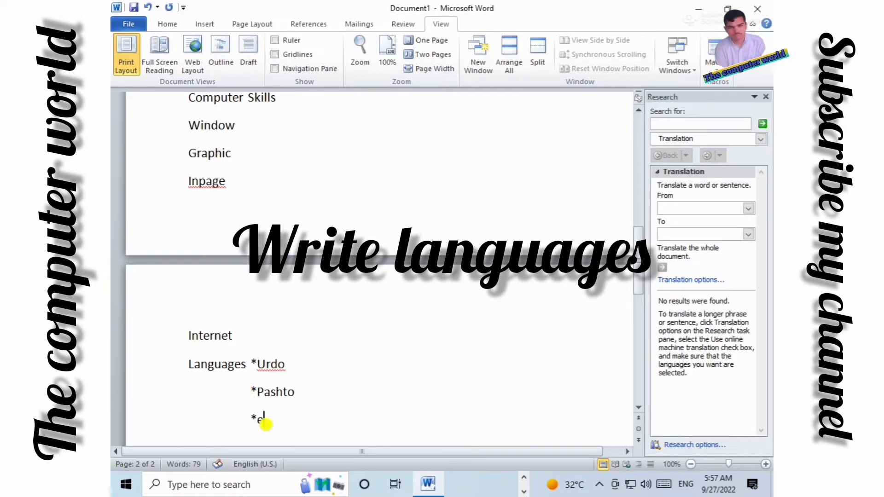
text(Fngl)
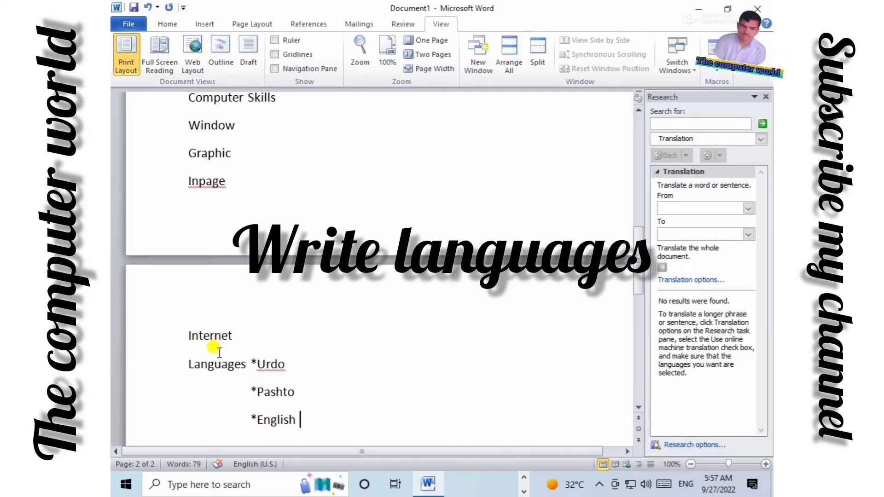
Shrink the font of the whole CV by two size steps, bringing the body text to 12 pt
scroll(221, 348, up, 5)
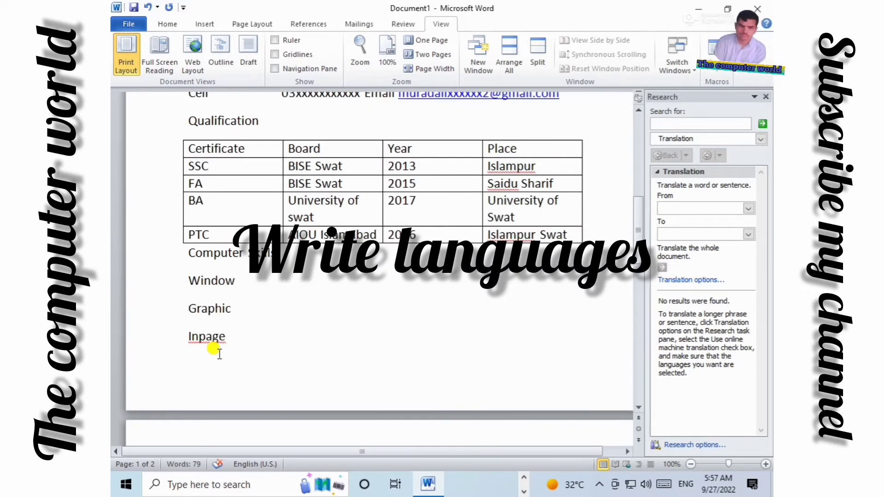
scroll(220, 354, up, 3)
scroll(217, 350, up, 4)
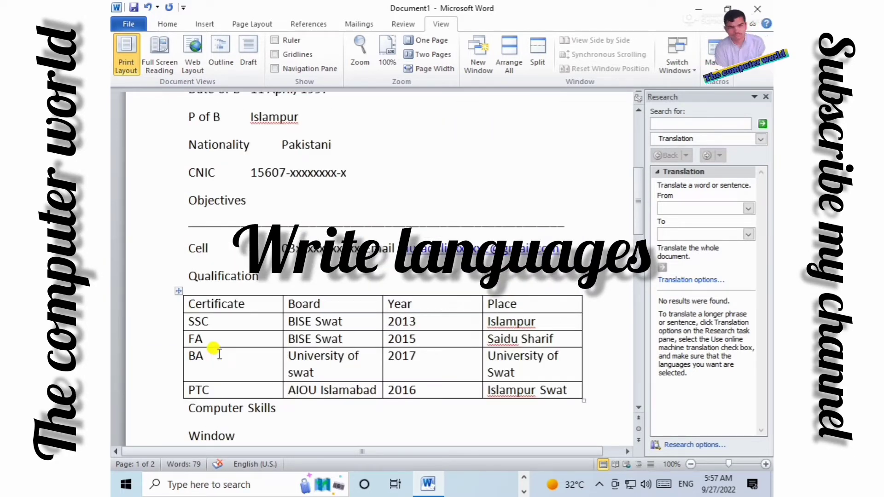
scroll(220, 354, up, 7)
scroll(219, 353, up, 4)
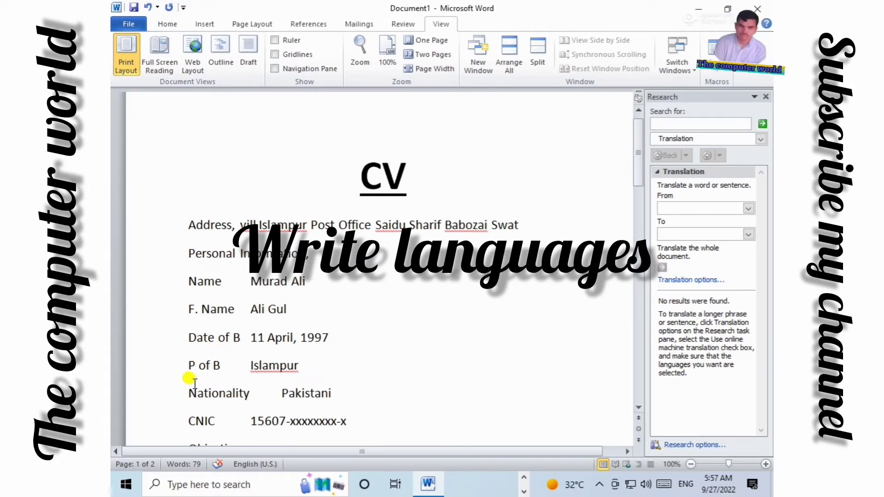
key(ctrl+a)
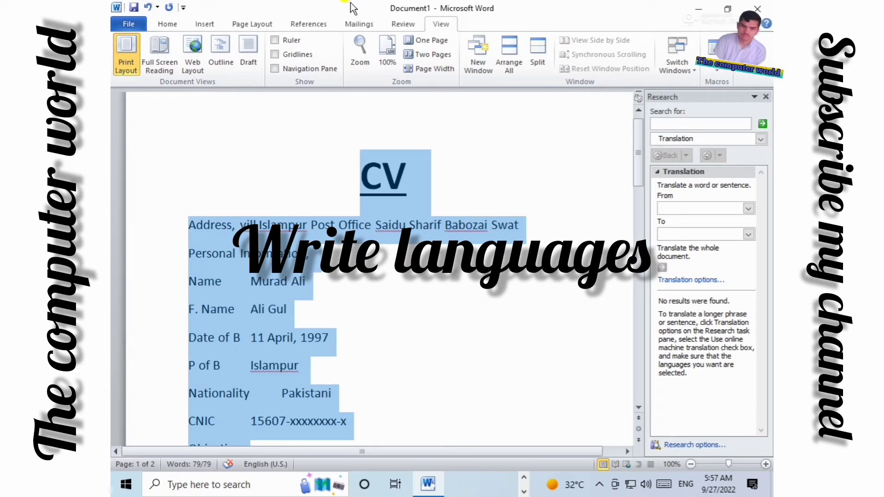
click(173, 25)
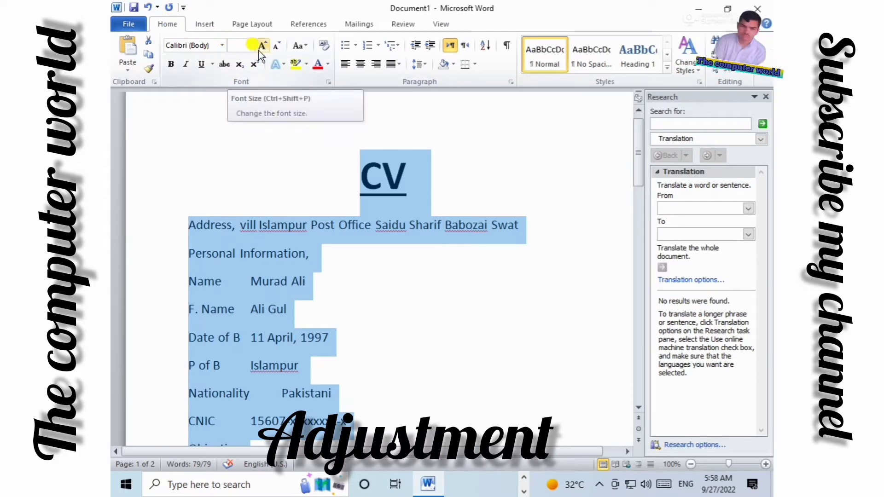
click(275, 48)
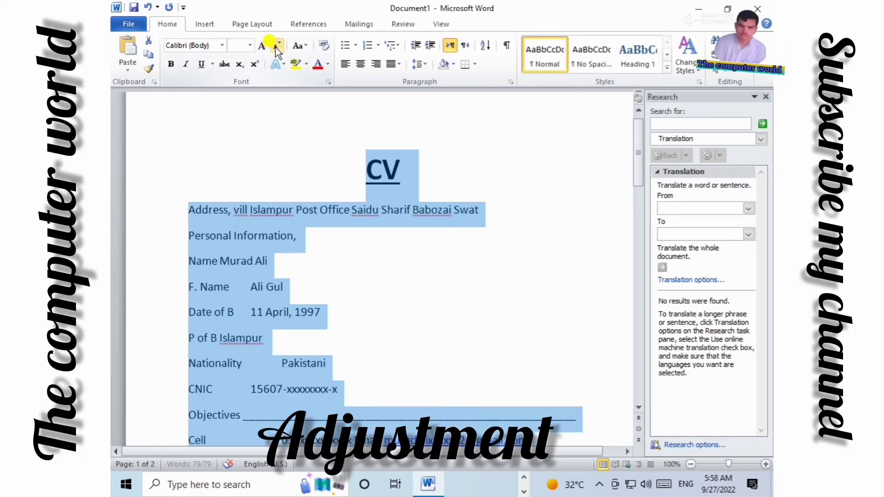
click(275, 48)
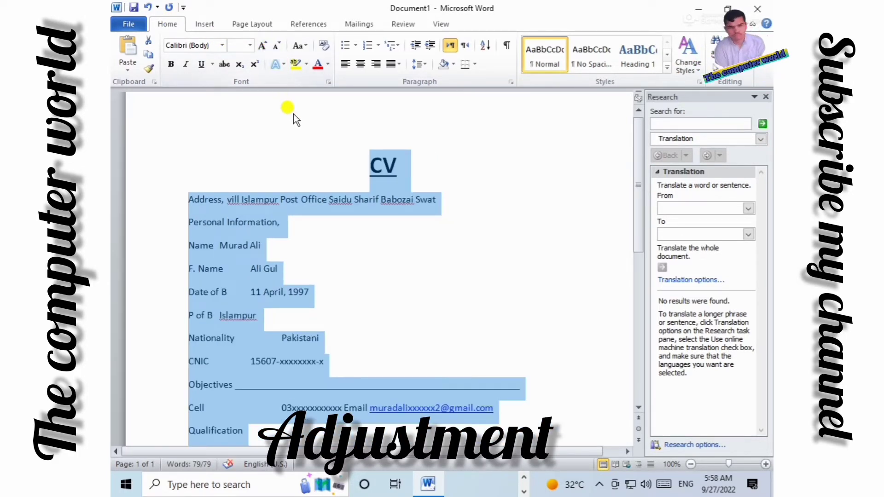
scroll(297, 131, down, 5)
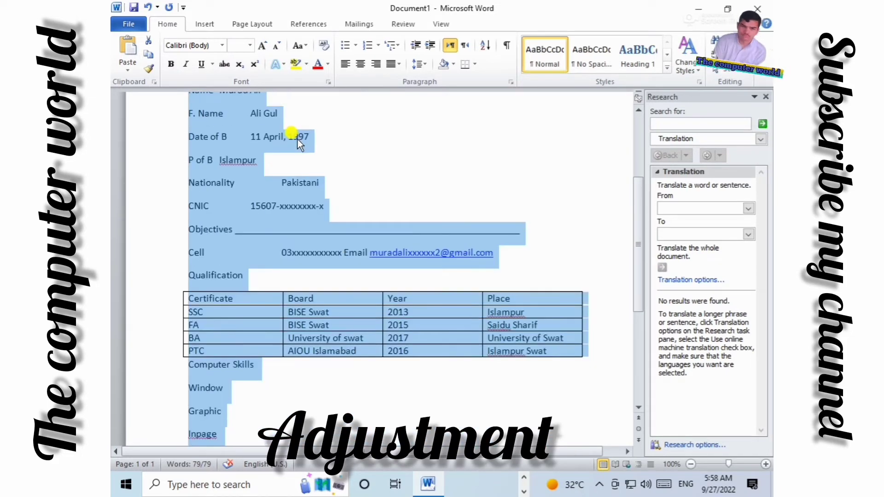
scroll(296, 135, down, 3)
click(297, 138)
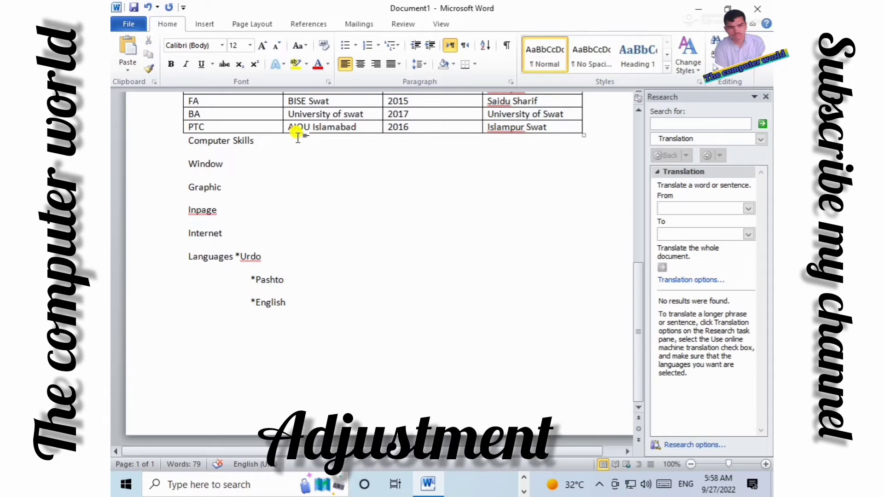
Enlarge the "Address" label below the CV title to 16 pt and underline it
scroll(299, 136, up, 2)
scroll(300, 133, up, 6)
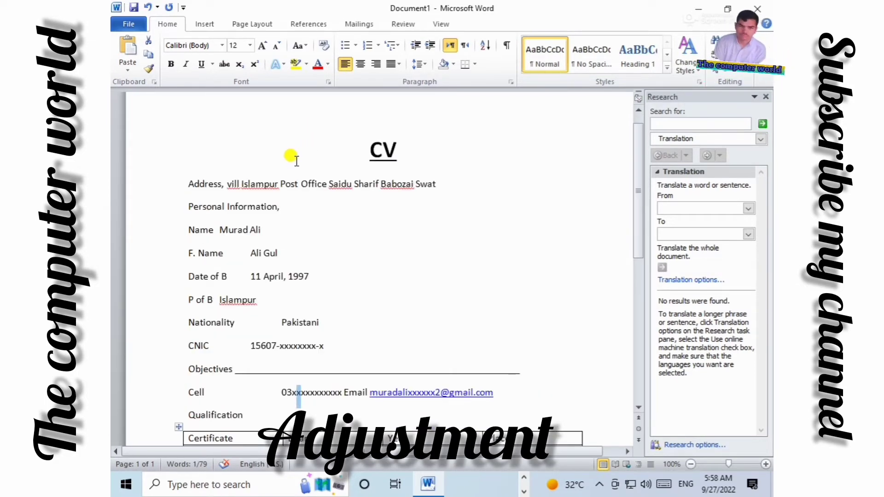
drag(223, 183, 180, 189)
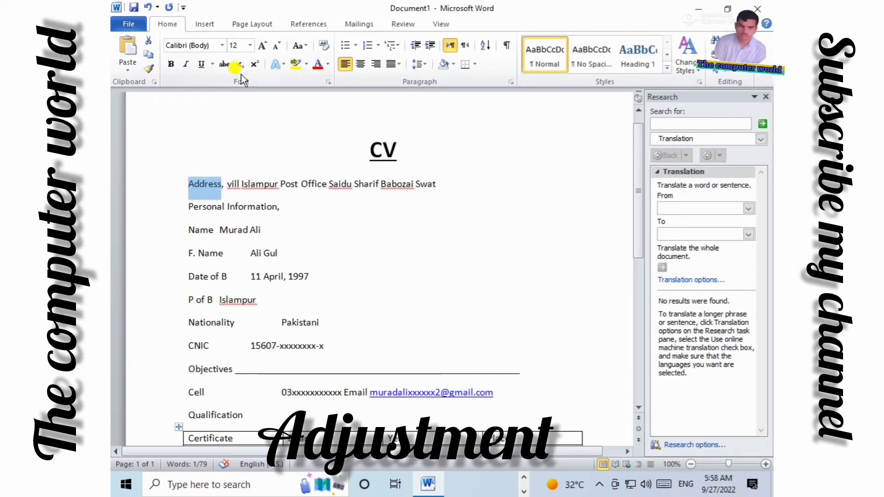
click(263, 46)
click(265, 46)
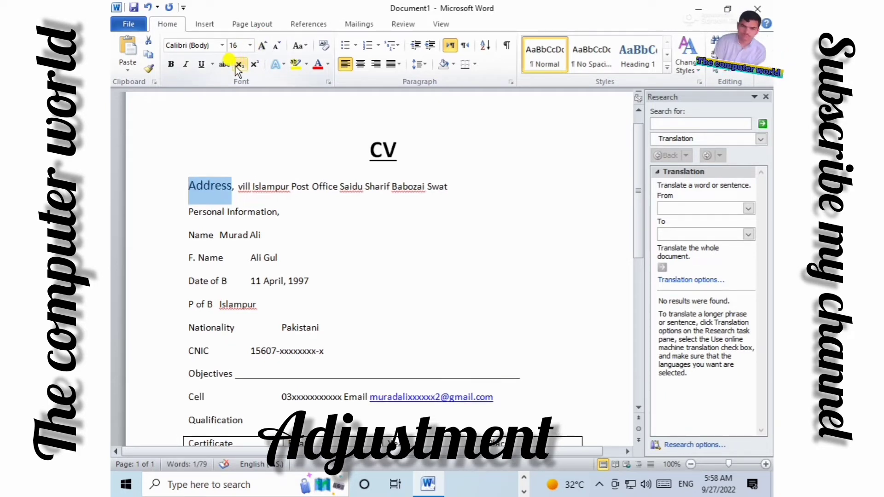
click(205, 66)
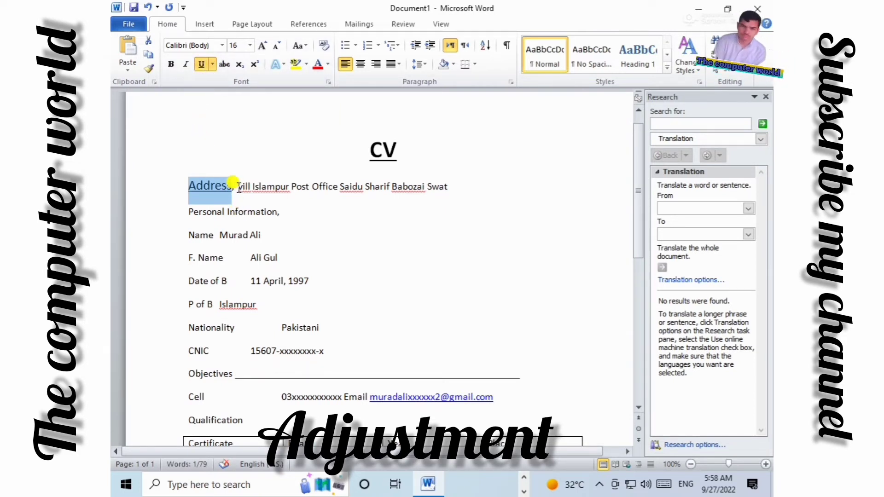
Increase the address text following the "Address" label to 16 pt
drag(239, 183, 449, 171)
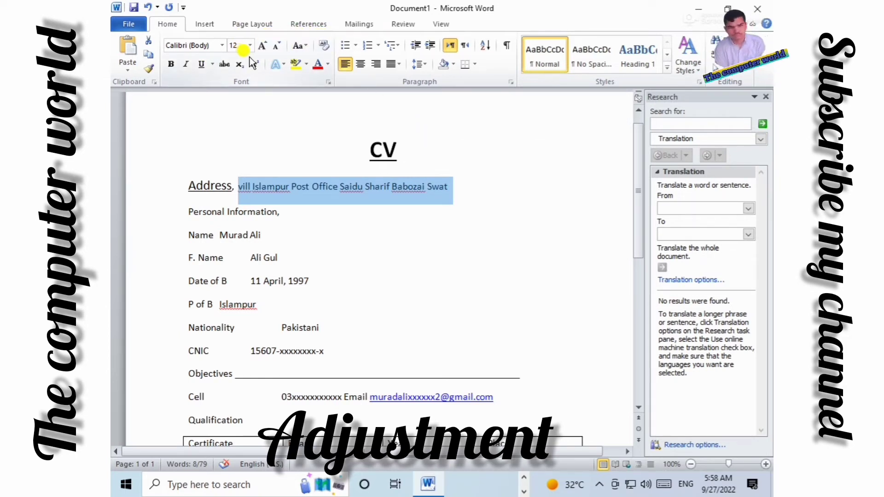
click(262, 46)
click(261, 46)
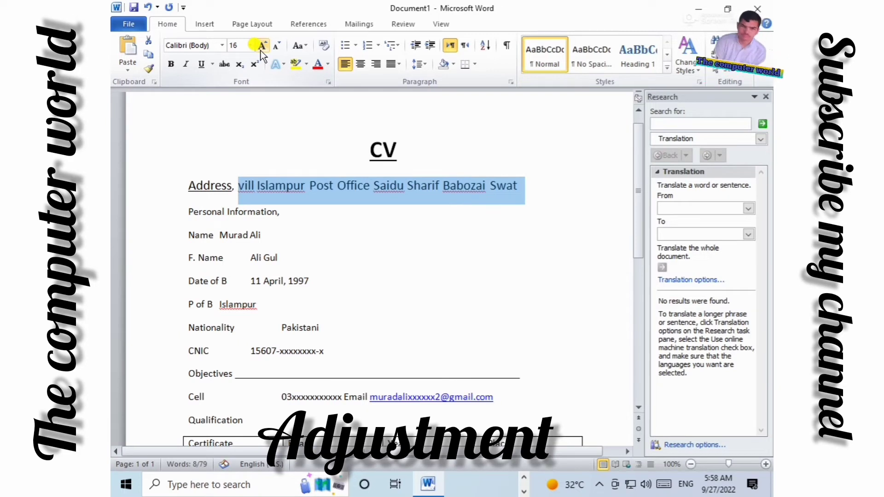
Format the "Personal Information" heading as 18 pt, underlined and uppercase
drag(184, 211, 267, 221)
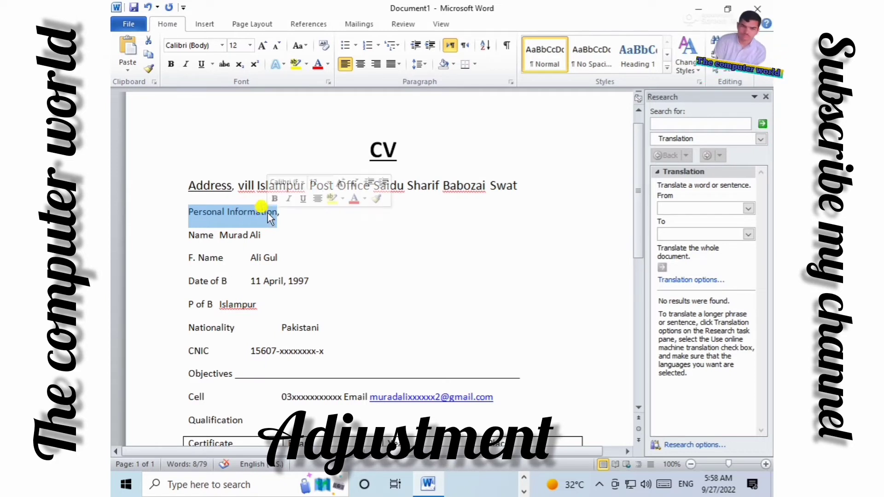
click(264, 48)
click(264, 48)
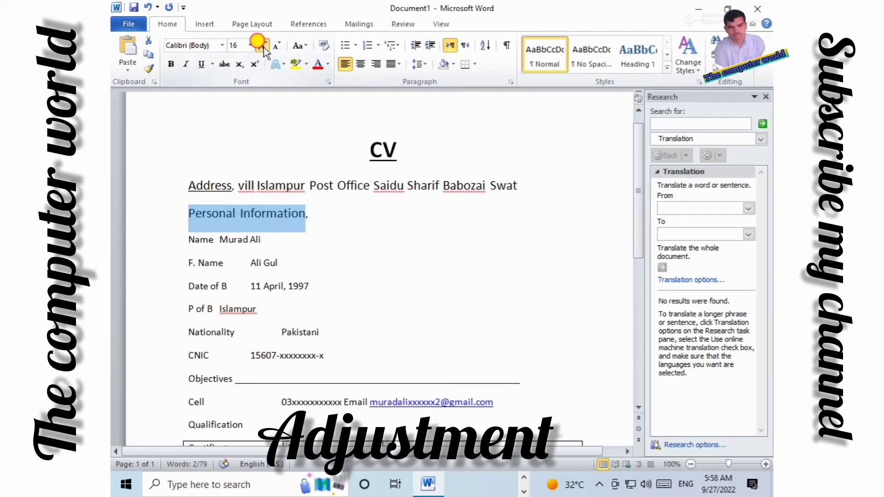
click(264, 47)
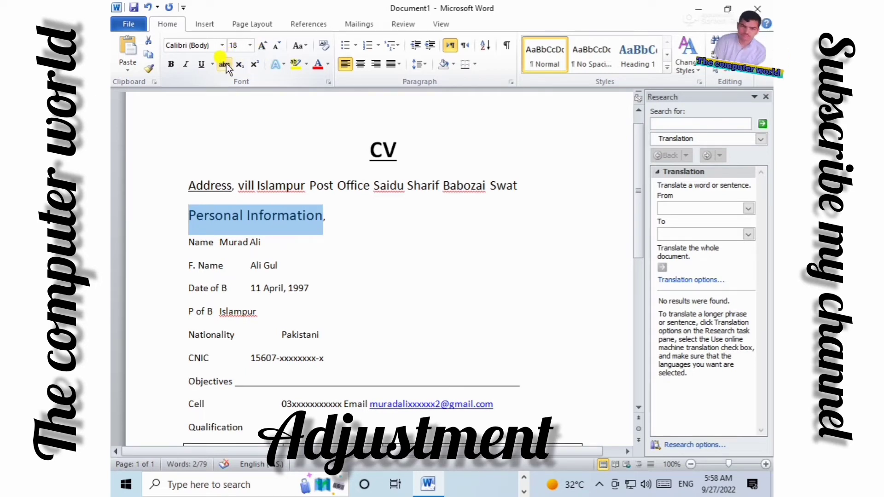
click(202, 64)
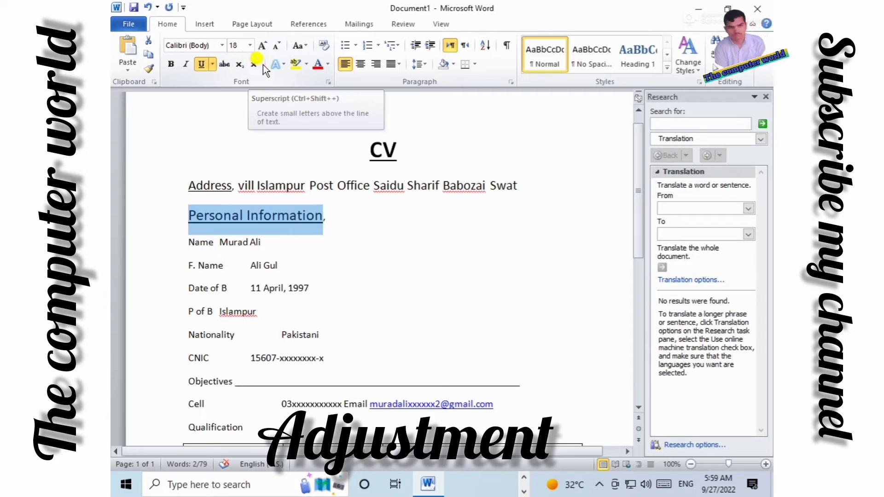
click(303, 43)
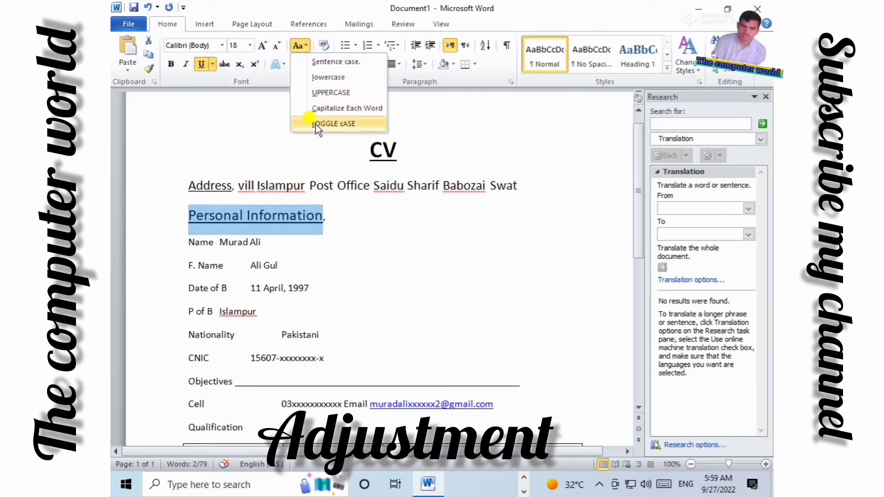
click(316, 92)
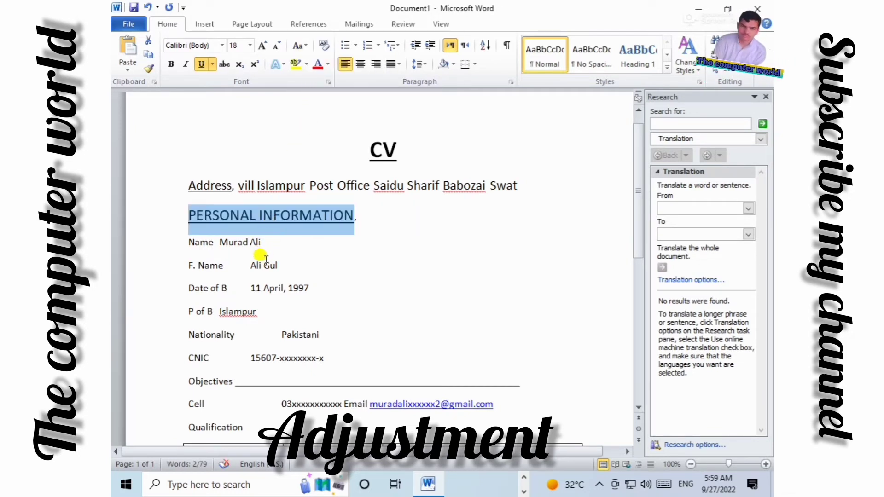
Shorten the "Date of B" label to "D of B" and tab the name and birth date values into line with the father's name
click(217, 238)
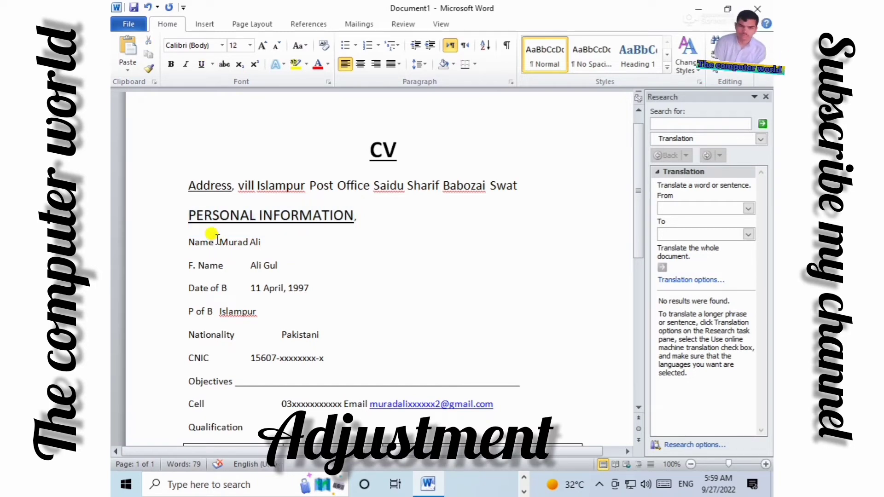
key(Tab)
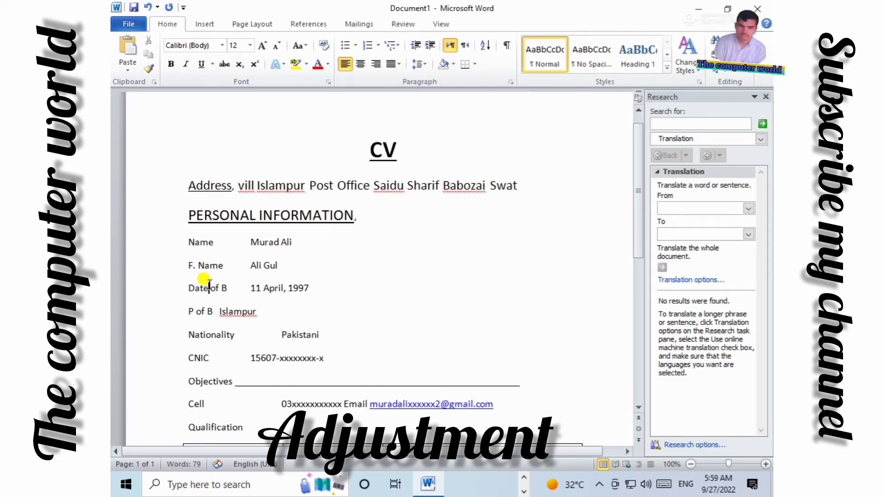
key(BackSpace)
key(BackSpace)
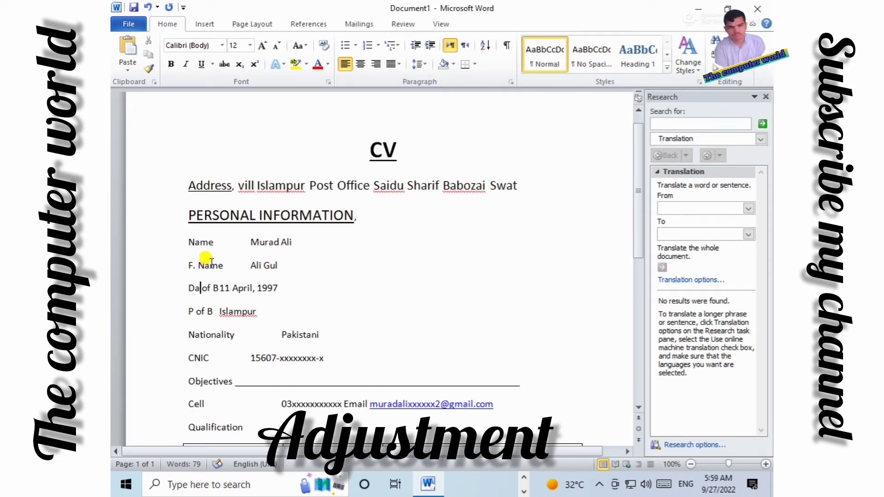
key(BackSpace)
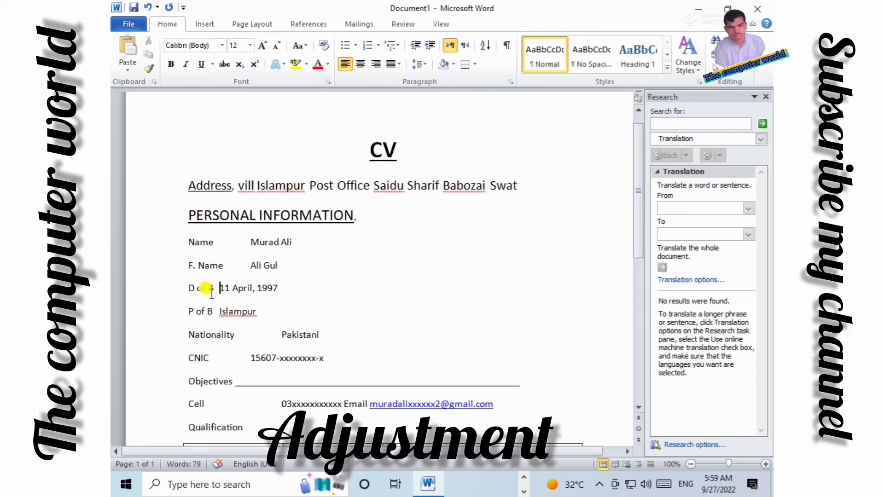
key(Tab)
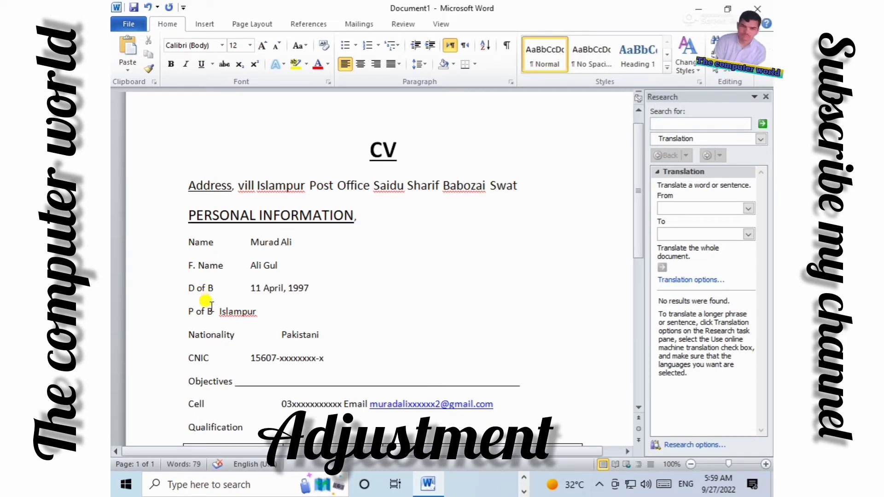
Align the "P of B" and "Nationality" values with the column of values above by adding and removing a tab
click(215, 314)
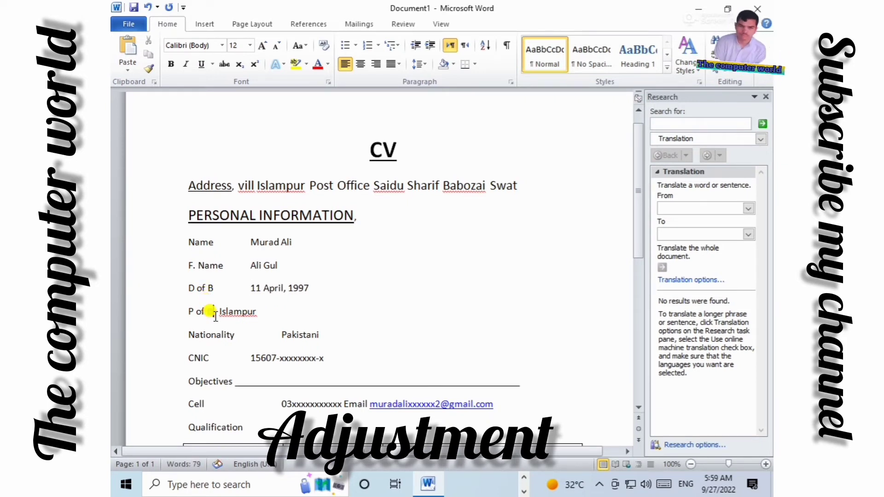
key(Tab)
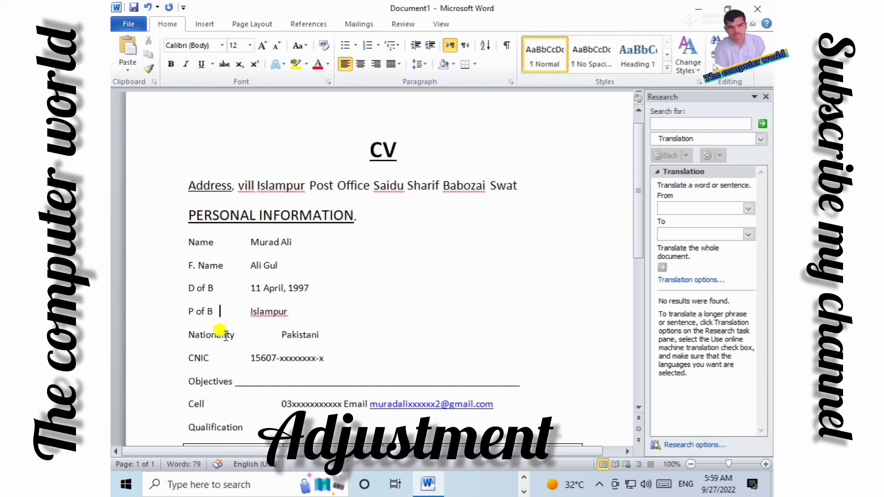
click(266, 331)
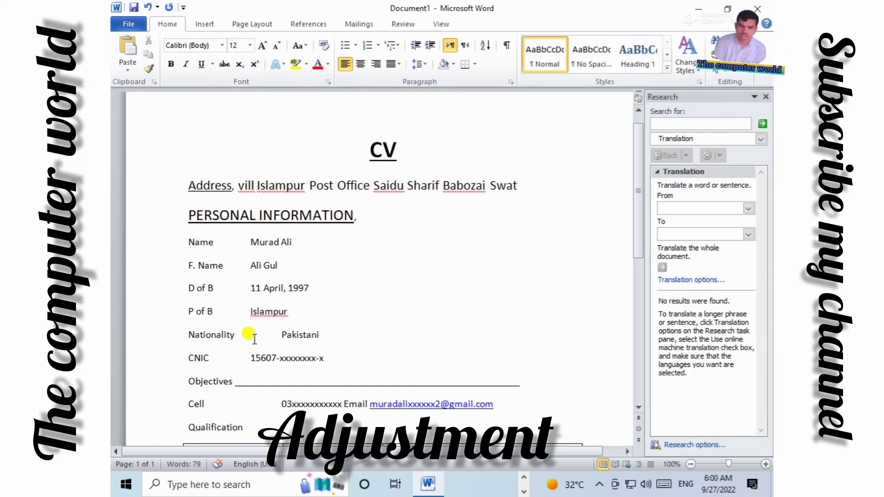
key(BackSpace)
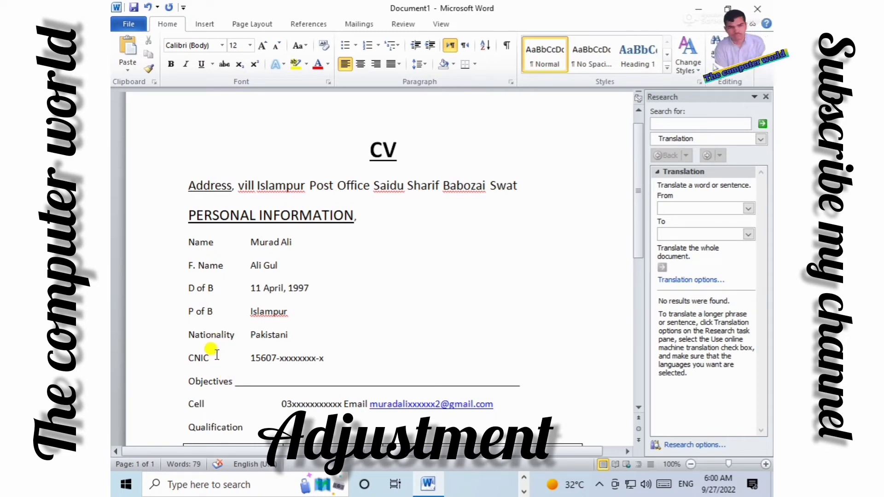
Format the "Objectives" heading as uppercase, 18 pt and underlined
scroll(225, 344, down, 1)
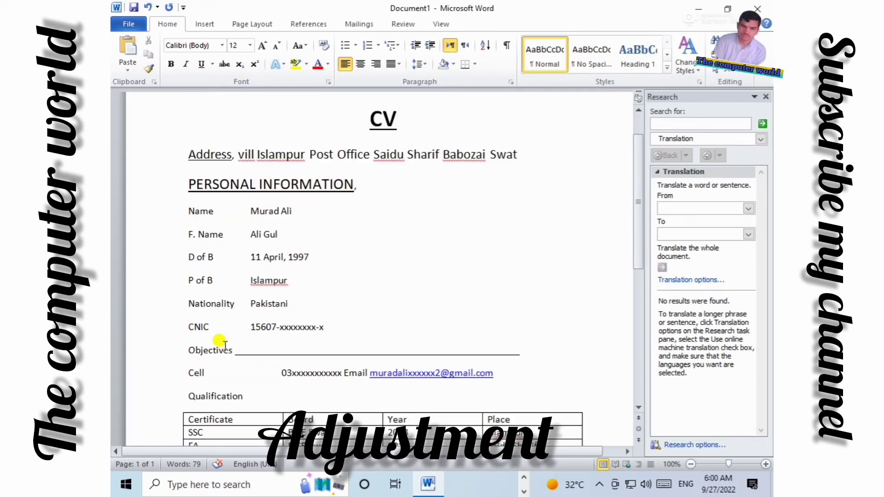
scroll(220, 343, down, 1)
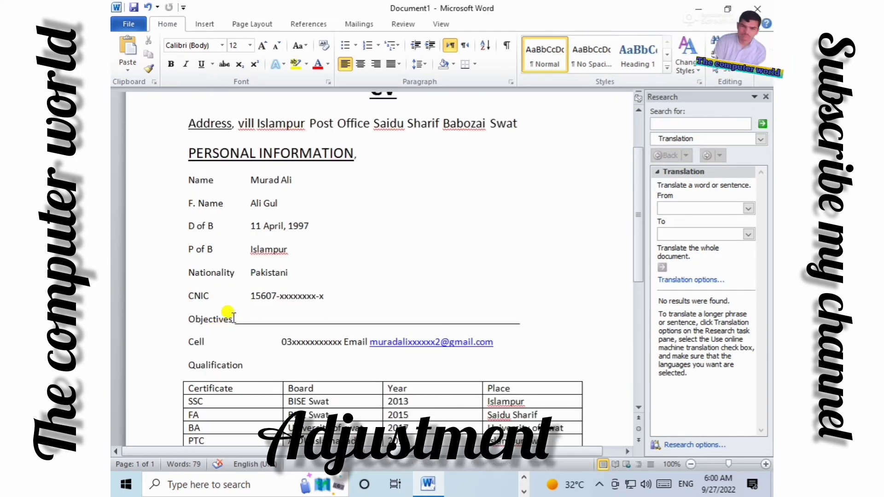
drag(233, 318, 184, 294)
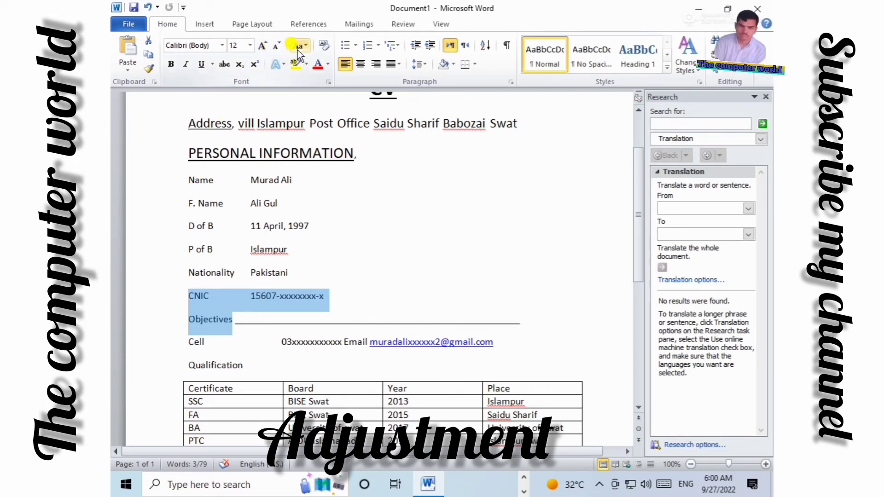
click(204, 205)
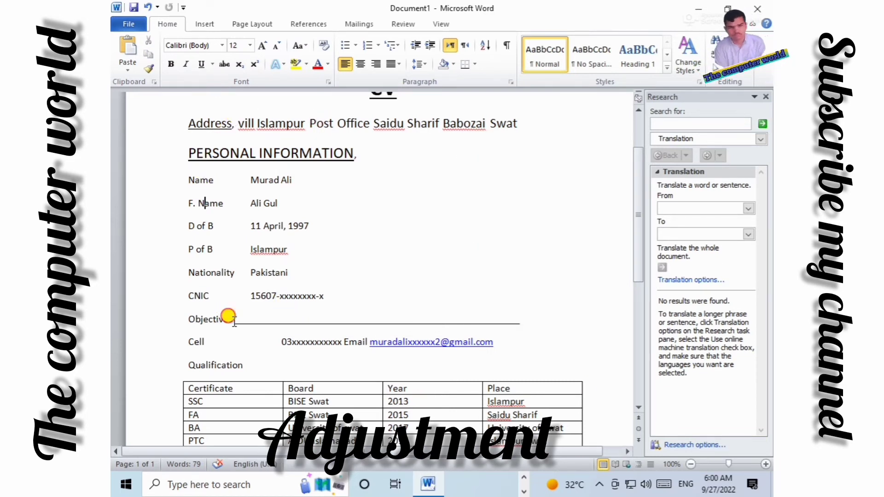
drag(234, 320, 190, 319)
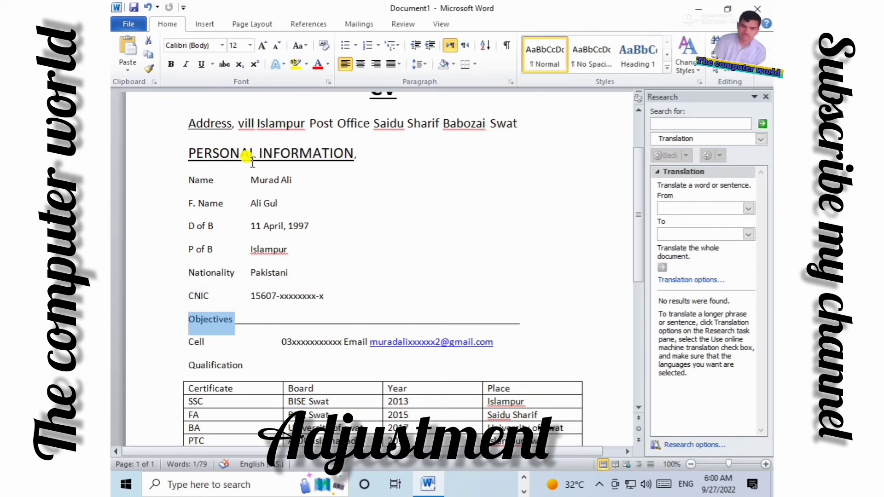
click(308, 48)
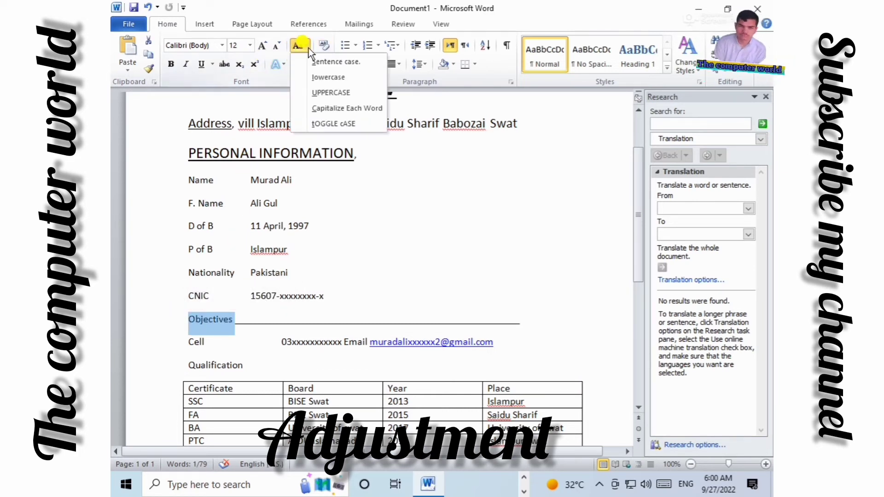
click(323, 89)
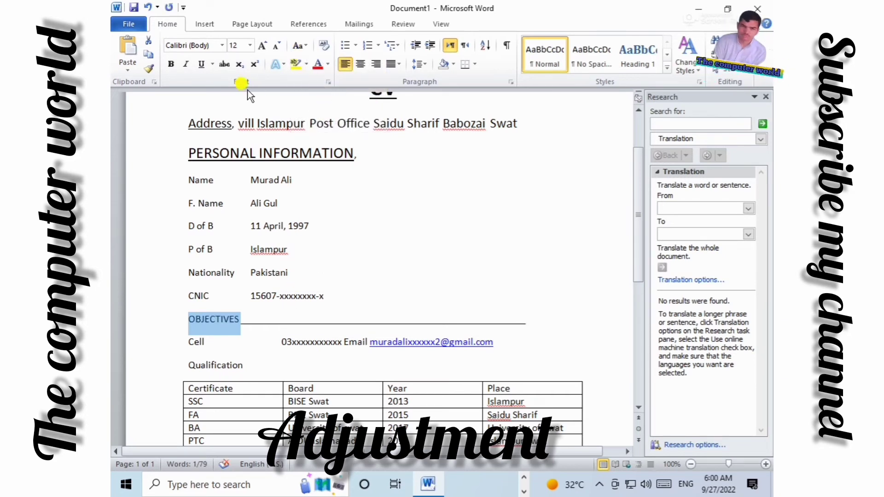
click(261, 46)
click(260, 46)
click(261, 46)
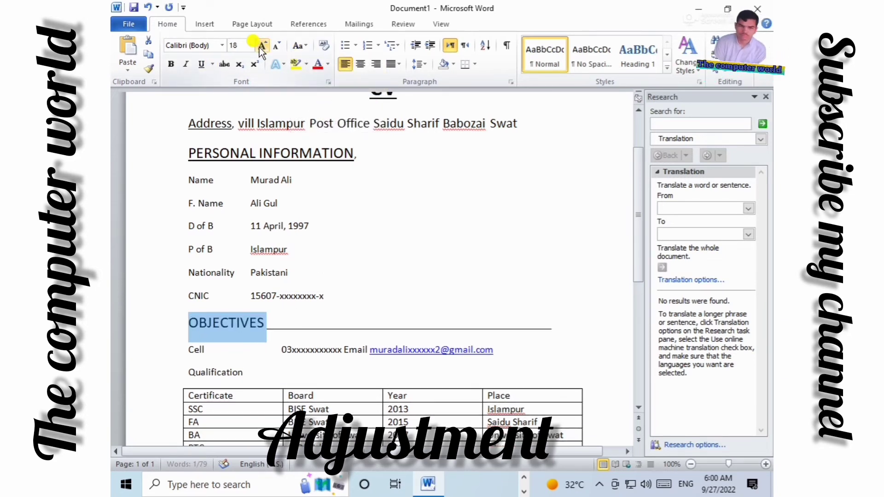
click(202, 64)
scroll(340, 297, down, 1)
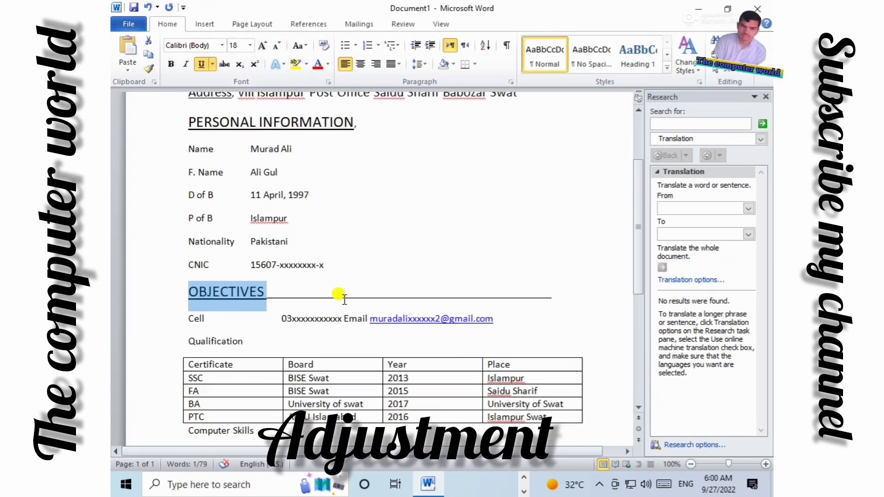
click(273, 317)
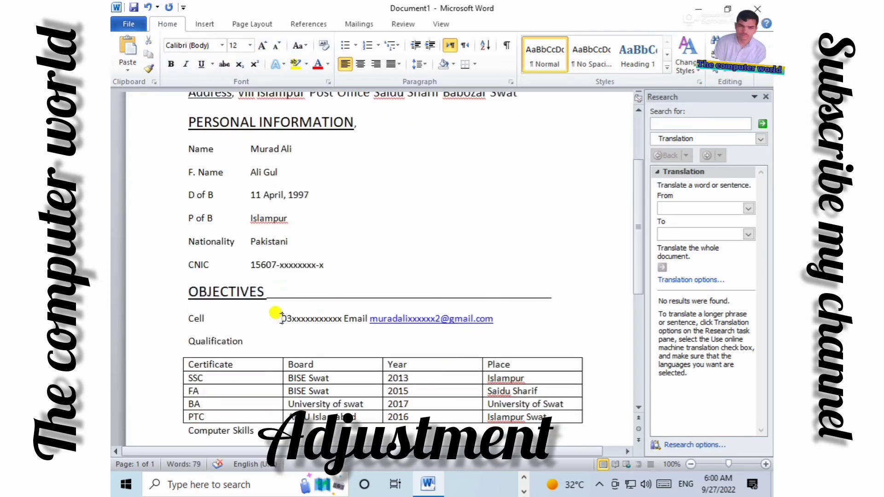
Shorten the "OBJECTIVES" heading to "OBJECTIVE", removing the extra spacing after it
click(261, 292)
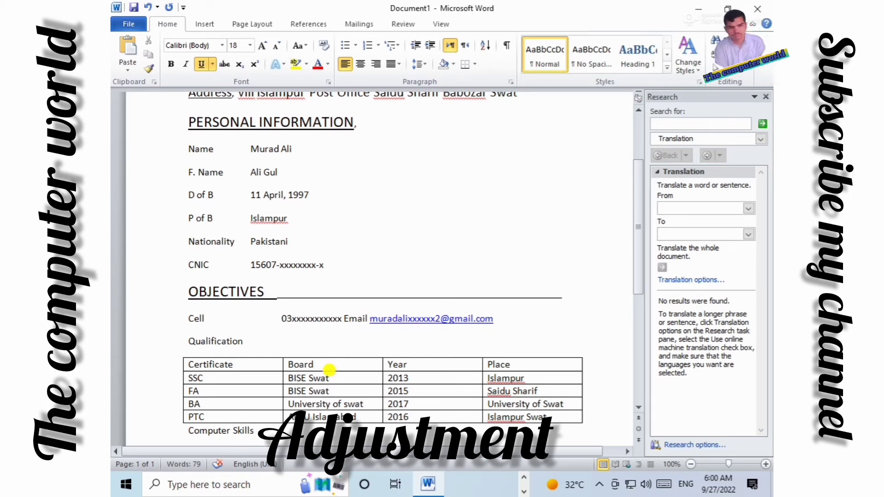
key(BackSpace)
key(BackSpace)
key(BackSpace)
Format the "Qualification" heading above the table as uppercase, 22 pt and underlined
scroll(253, 341, down, 3)
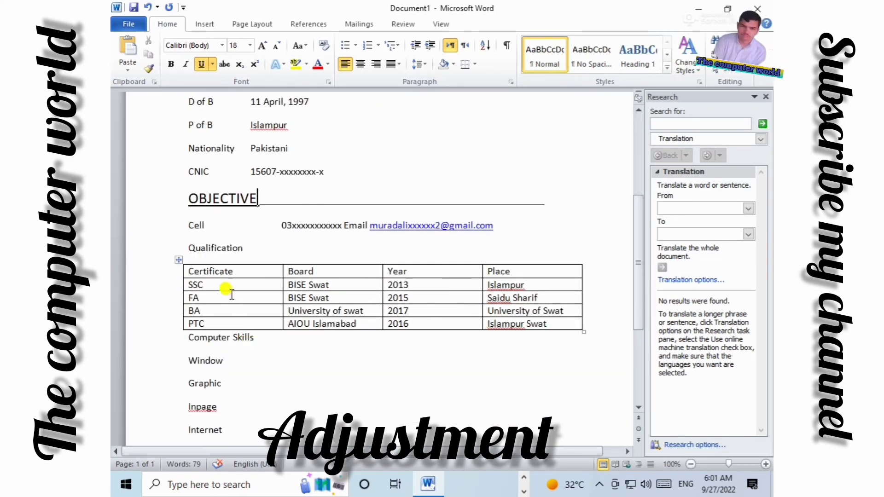
drag(249, 253, 174, 248)
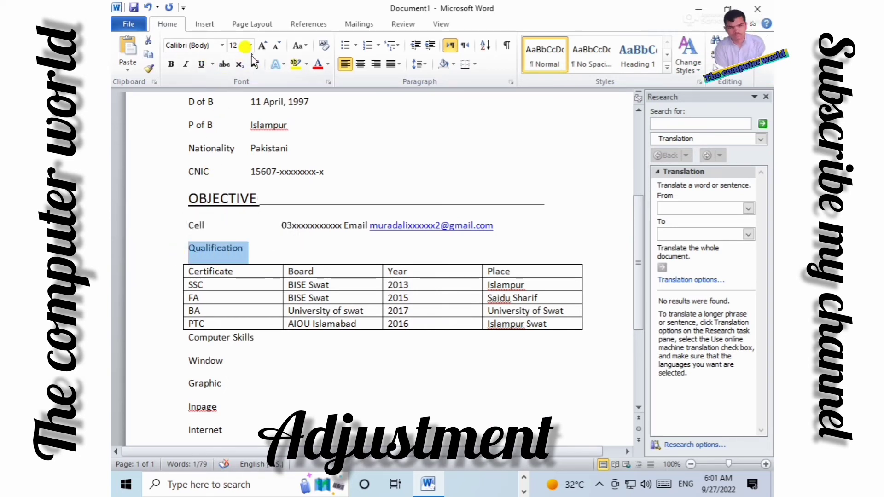
click(303, 45)
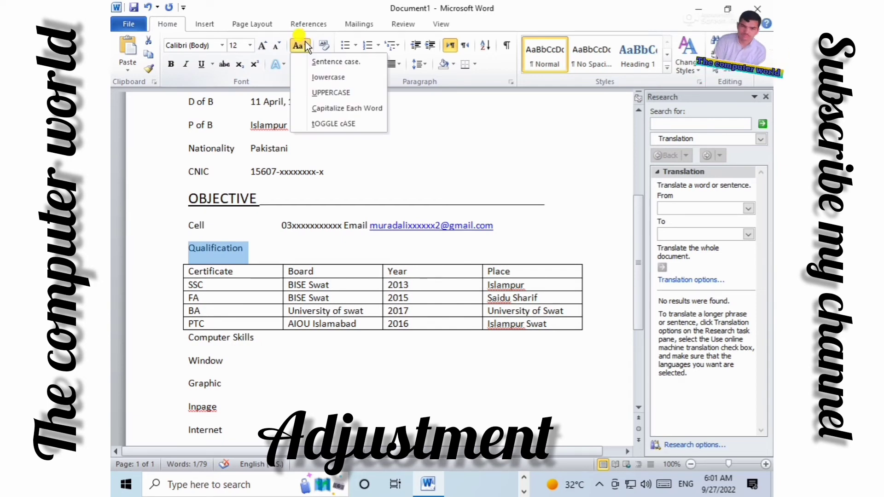
click(329, 91)
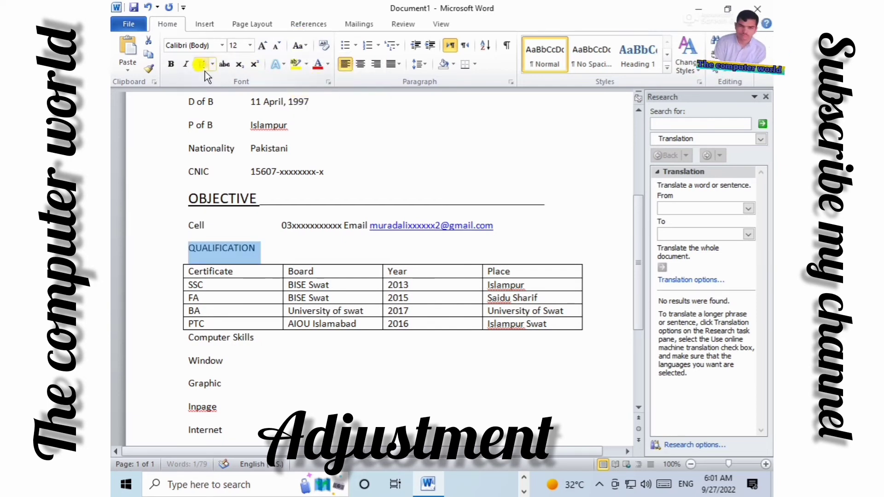
click(265, 47)
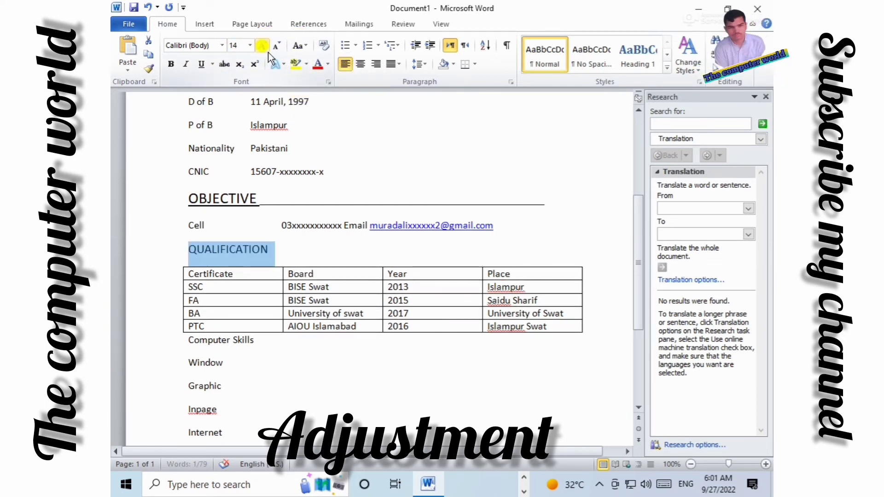
click(265, 46)
click(265, 47)
click(264, 47)
click(264, 46)
click(201, 65)
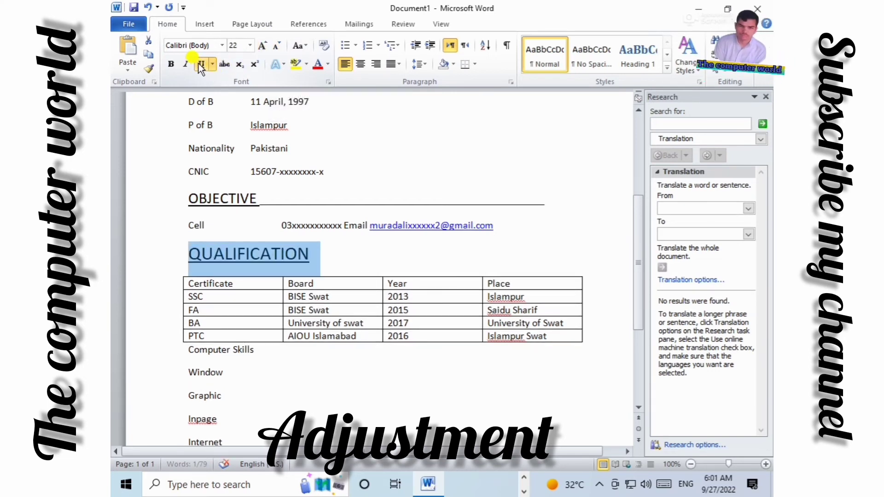
click(324, 252)
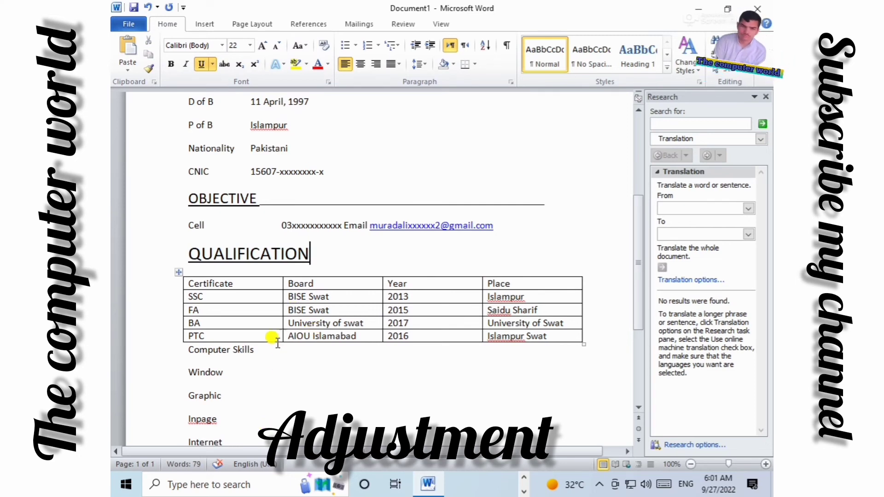
Format the "Computer Skills" heading below the table as uppercase, 20 pt and underlined
drag(259, 348, 189, 343)
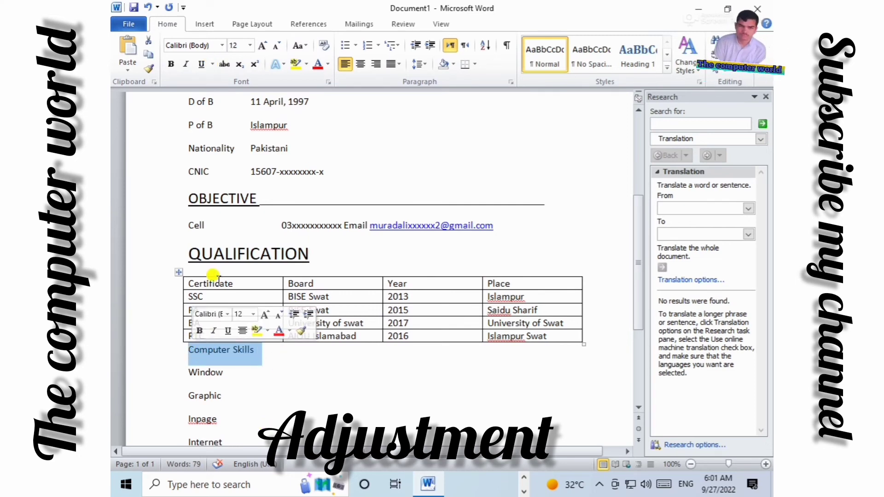
click(304, 48)
click(321, 92)
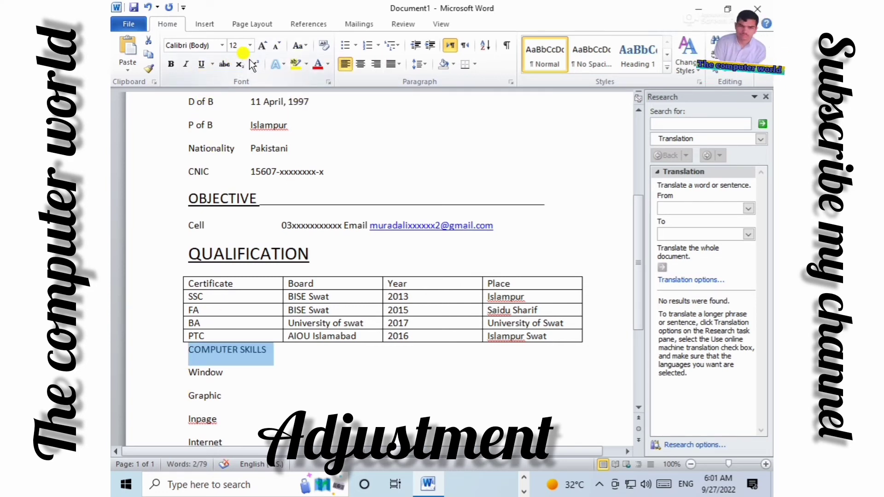
click(266, 45)
click(266, 45)
click(267, 45)
click(267, 44)
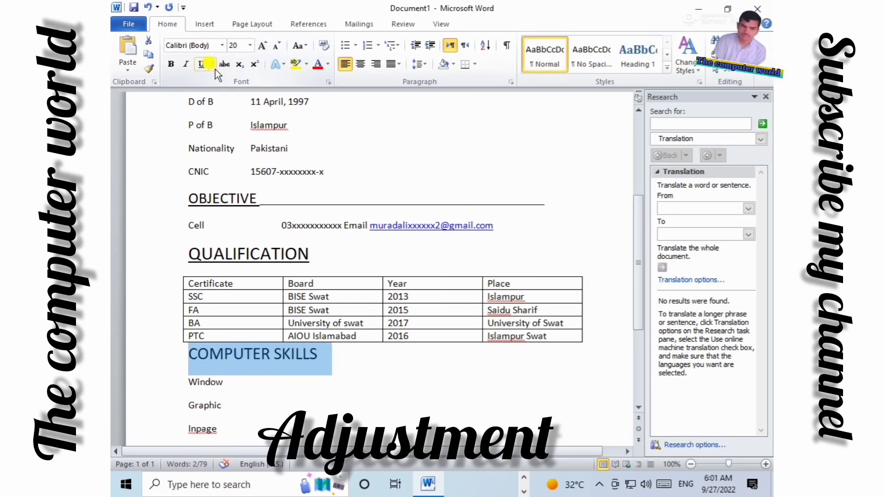
click(202, 64)
scroll(299, 306, up, 1)
Insert a tab between the "Languages" label and "*Urdo" to line it up with the languages below
scroll(299, 306, down, 7)
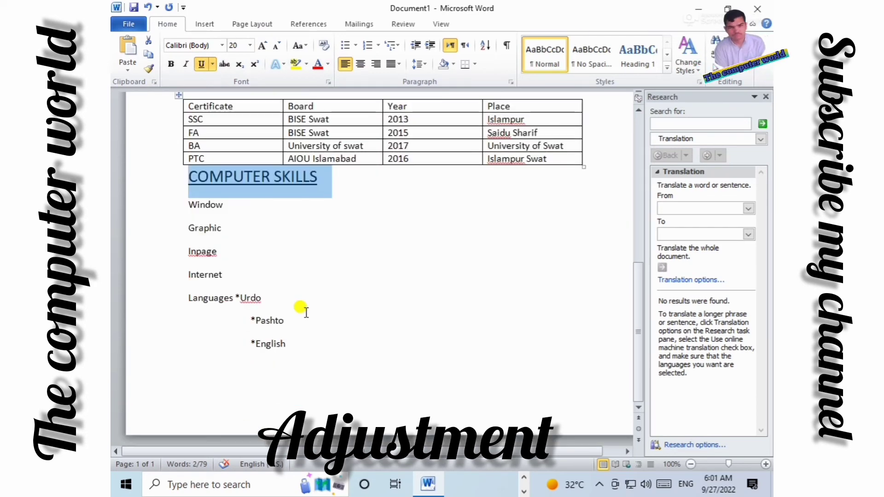
click(235, 298)
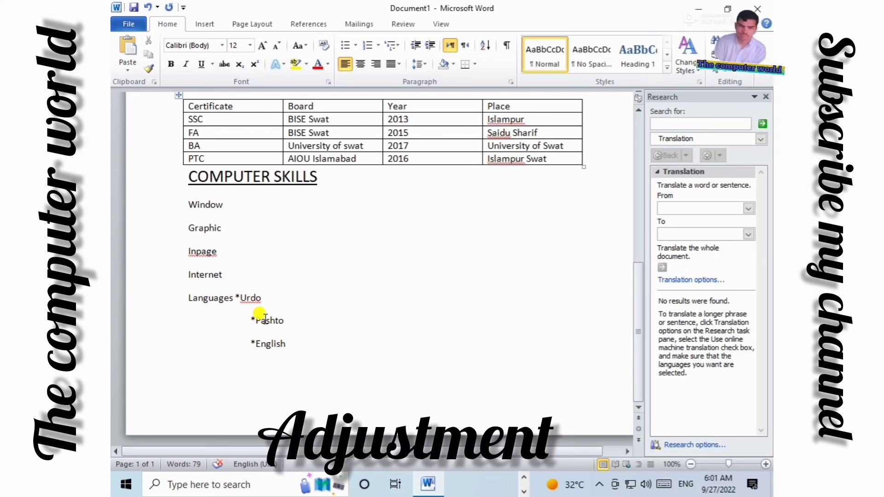
key(Tab)
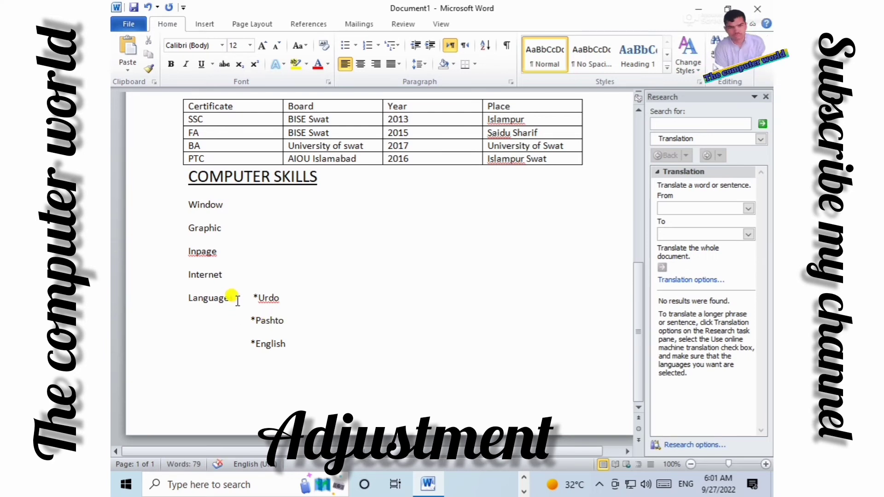
Format the "Languages" label as uppercase, 22 pt and underlined
drag(233, 297, 164, 293)
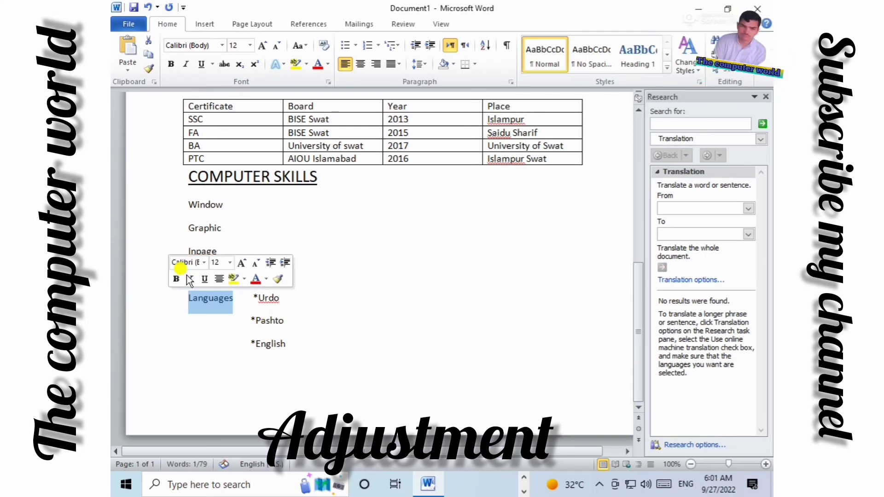
click(306, 46)
click(331, 93)
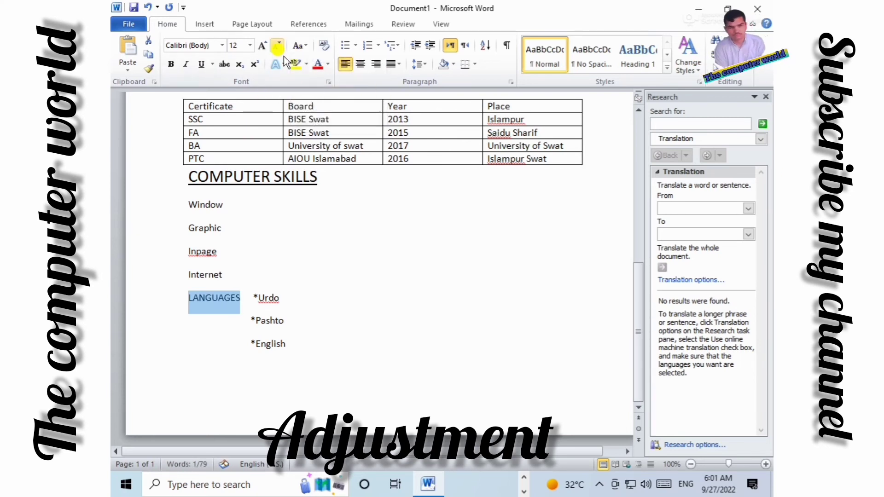
click(262, 46)
click(262, 46)
click(262, 46)
click(262, 46)
click(262, 46)
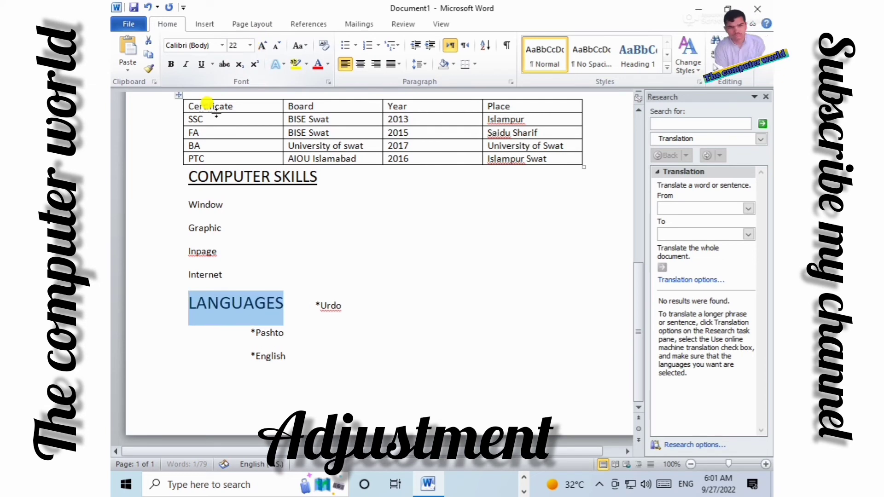
click(201, 64)
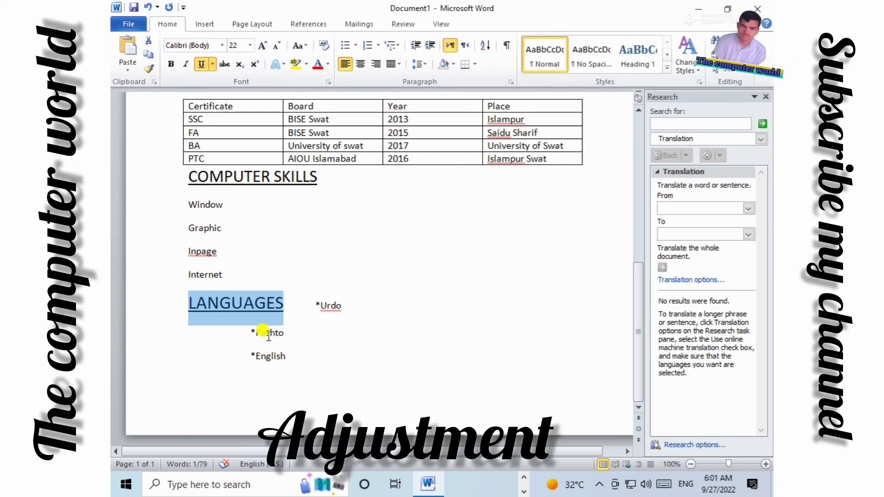
Indent "*English" and "*Pashto" by two more tabs each to align them under "*Urdo"
drag(247, 334, 286, 333)
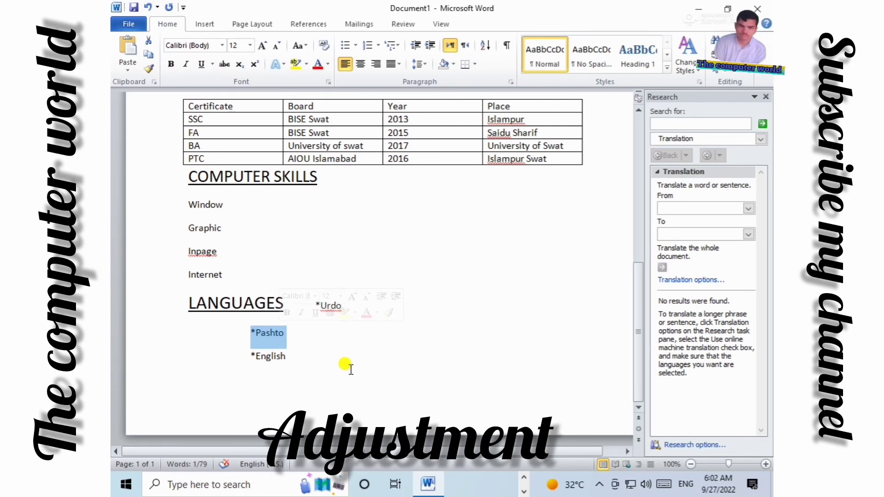
click(358, 384)
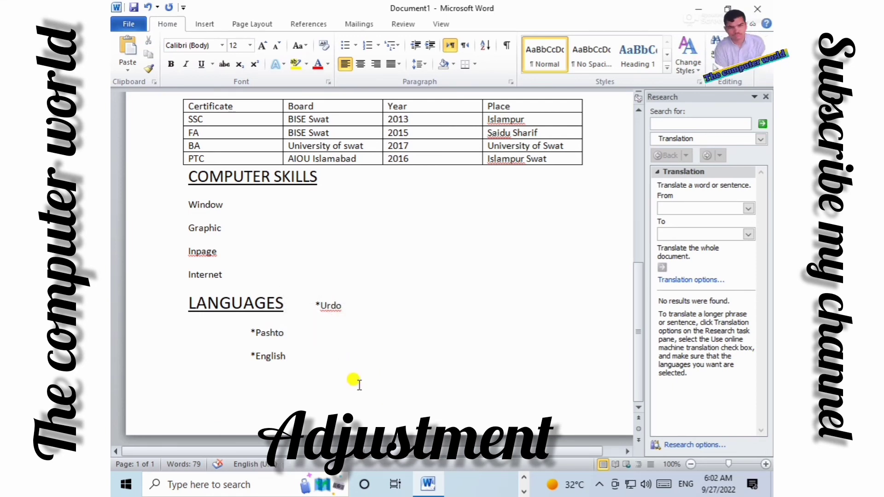
click(243, 355)
key(Tab)
key(Tab)
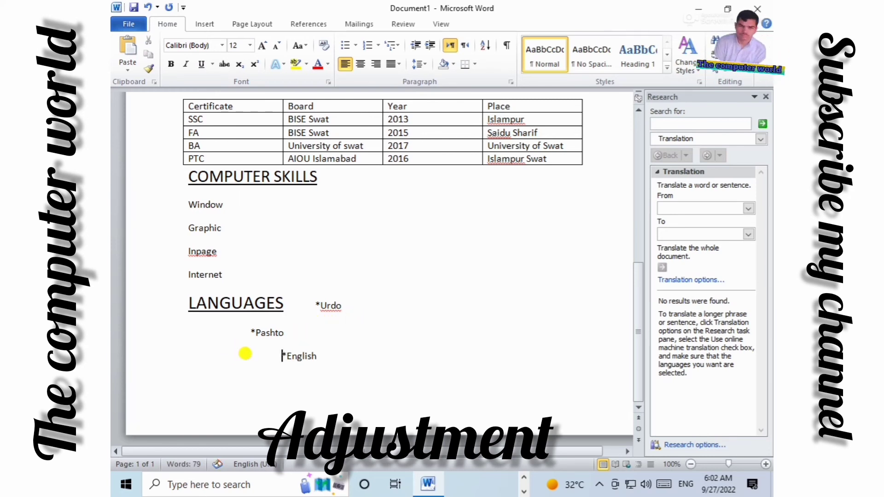
click(248, 332)
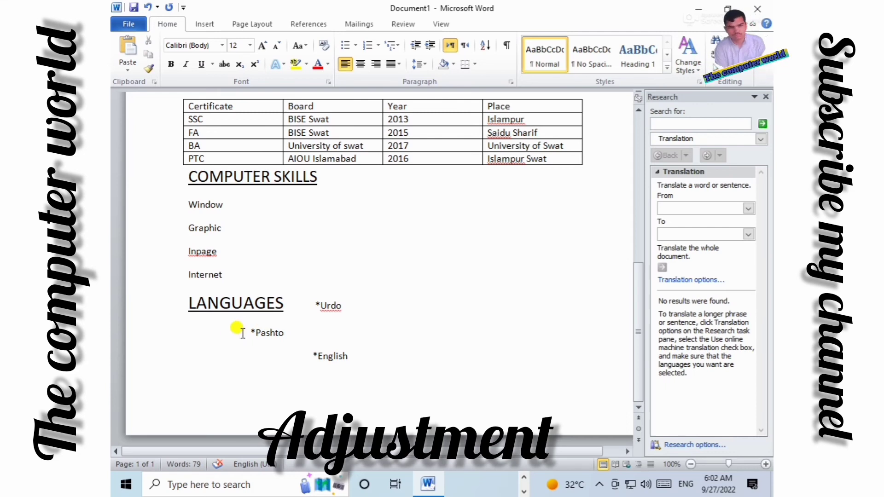
key(Tab)
key(Tab)
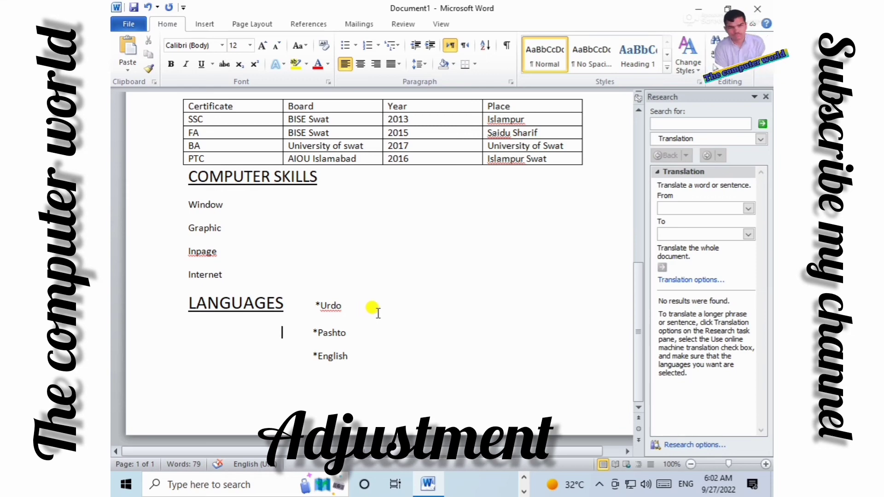
scroll(377, 313, up, 3)
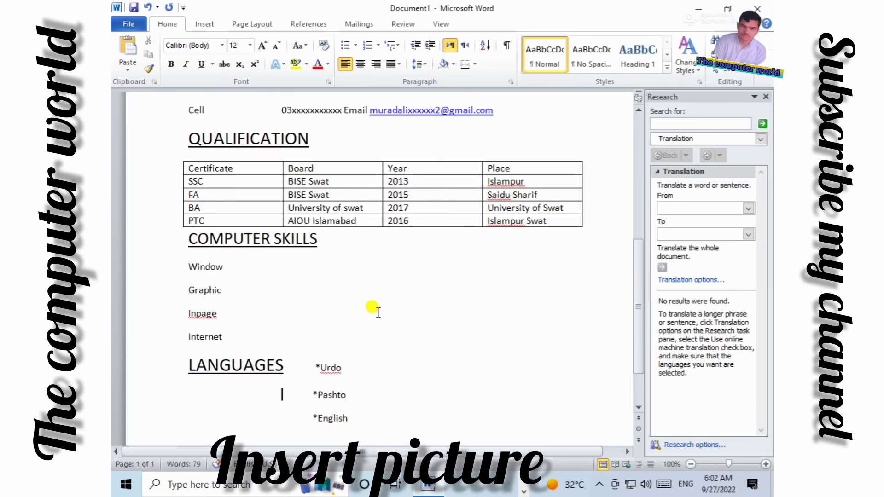
scroll(378, 308, up, 6)
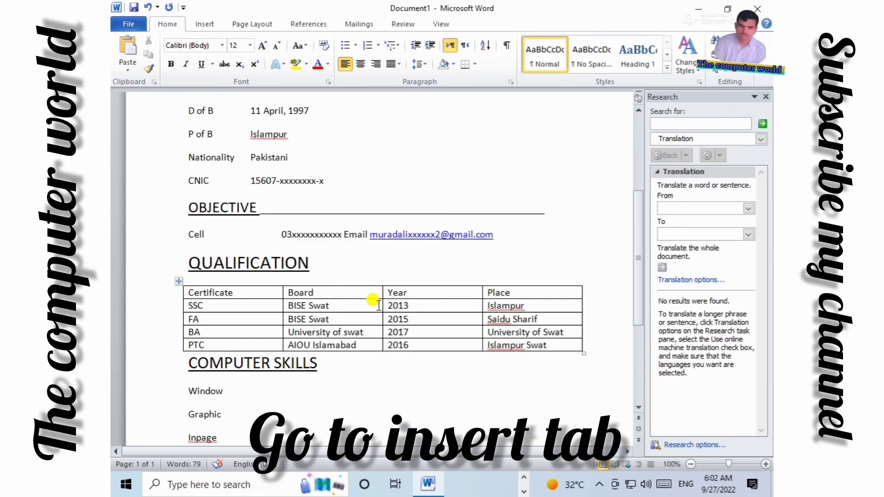
scroll(378, 305, up, 3)
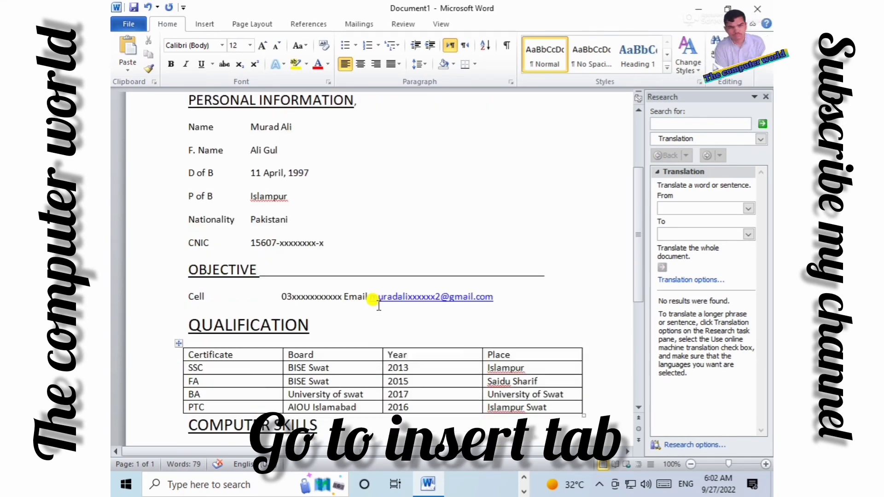